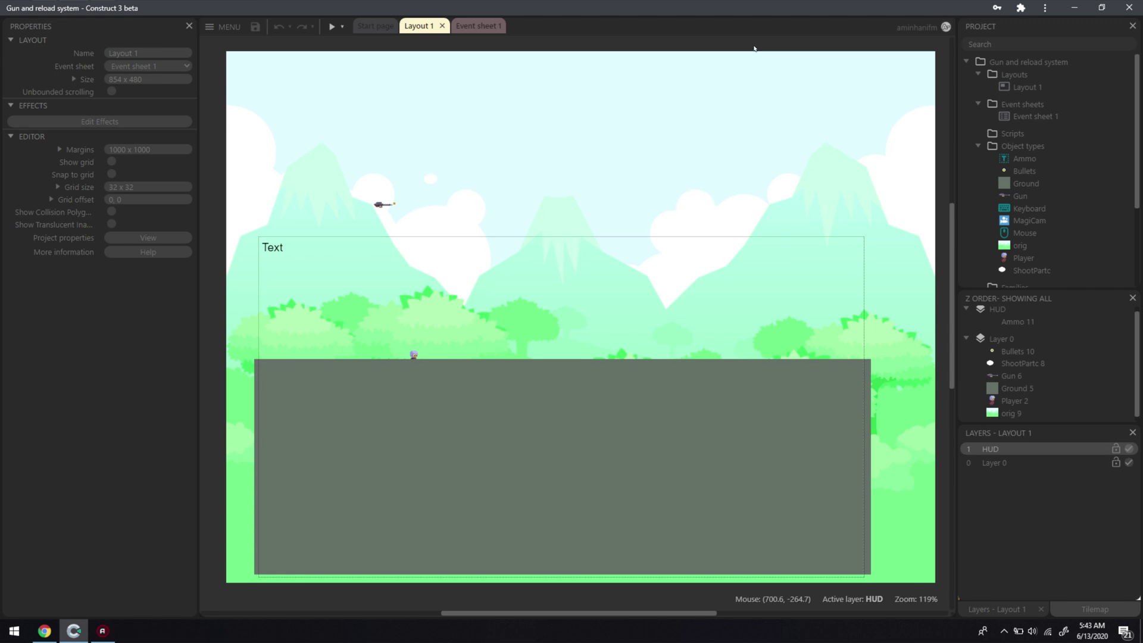
Run the gun and reload game in a preview window, showing 30 ammo.
click(330, 26)
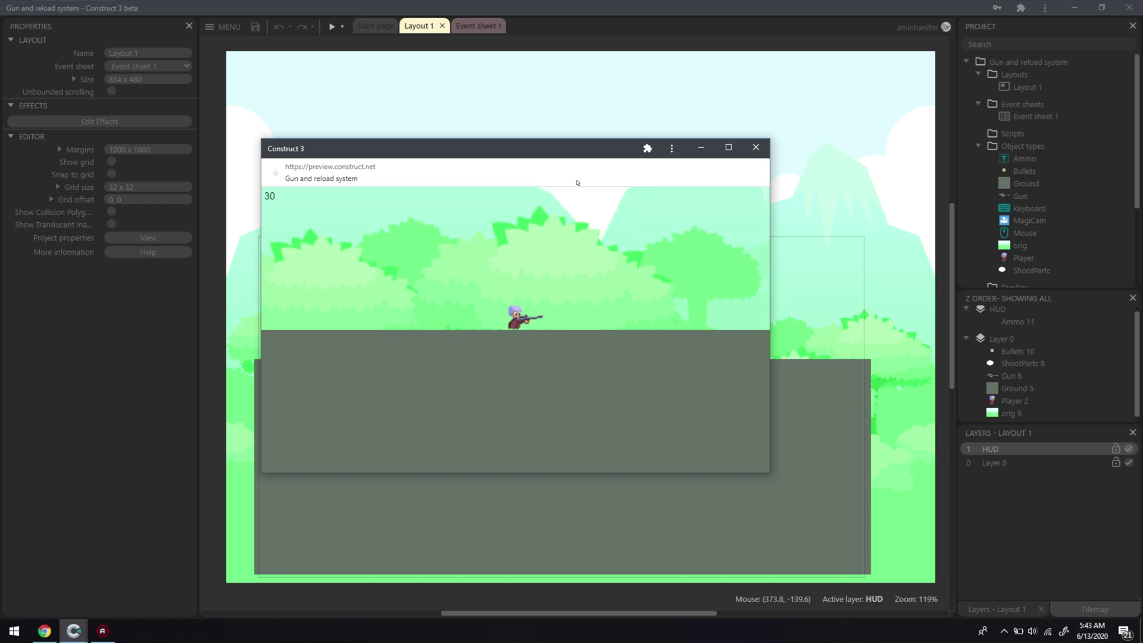
Jump and shoot until the gun reloads to 30, then close the preview for Event sheet 1.
key(Up)
click(689, 305)
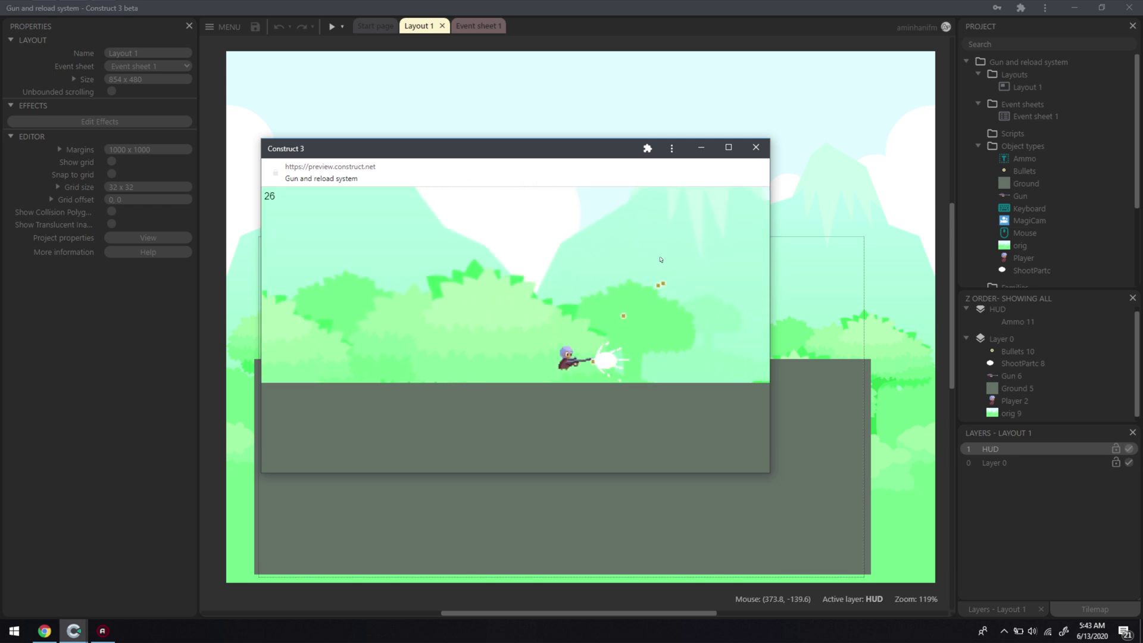
click(689, 304)
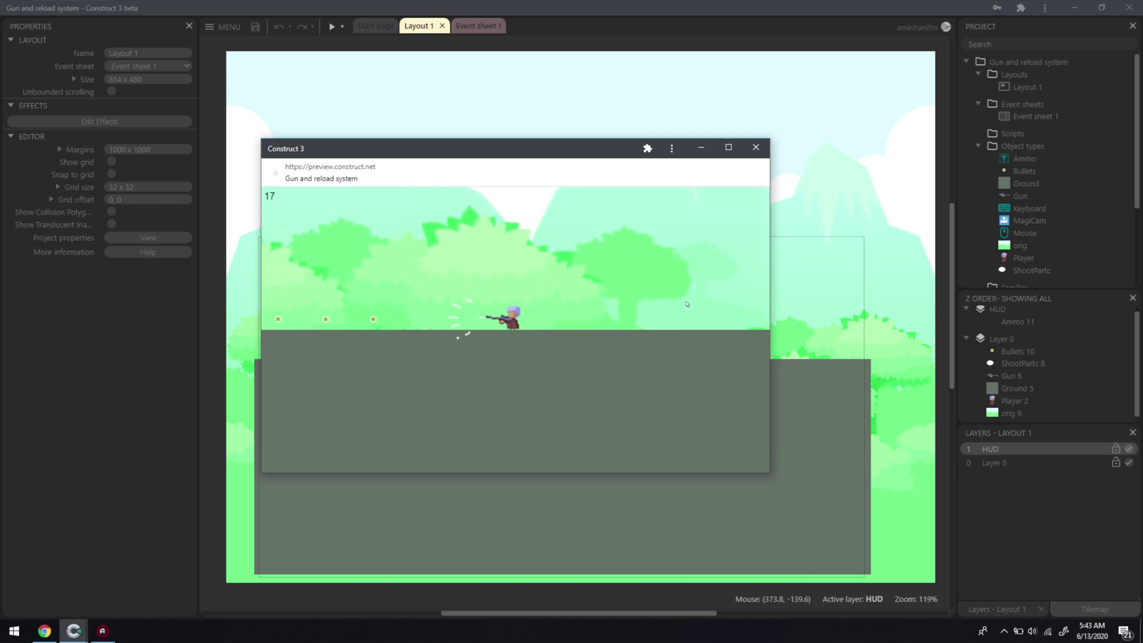
key(Up)
click(686, 305)
key(r)
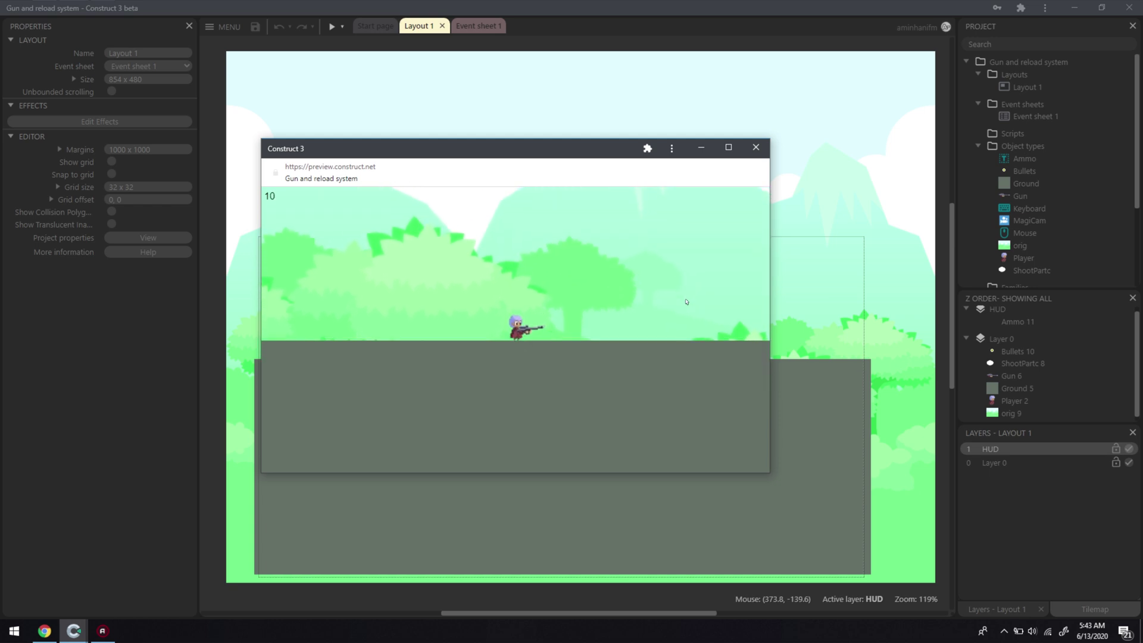
key(Right)
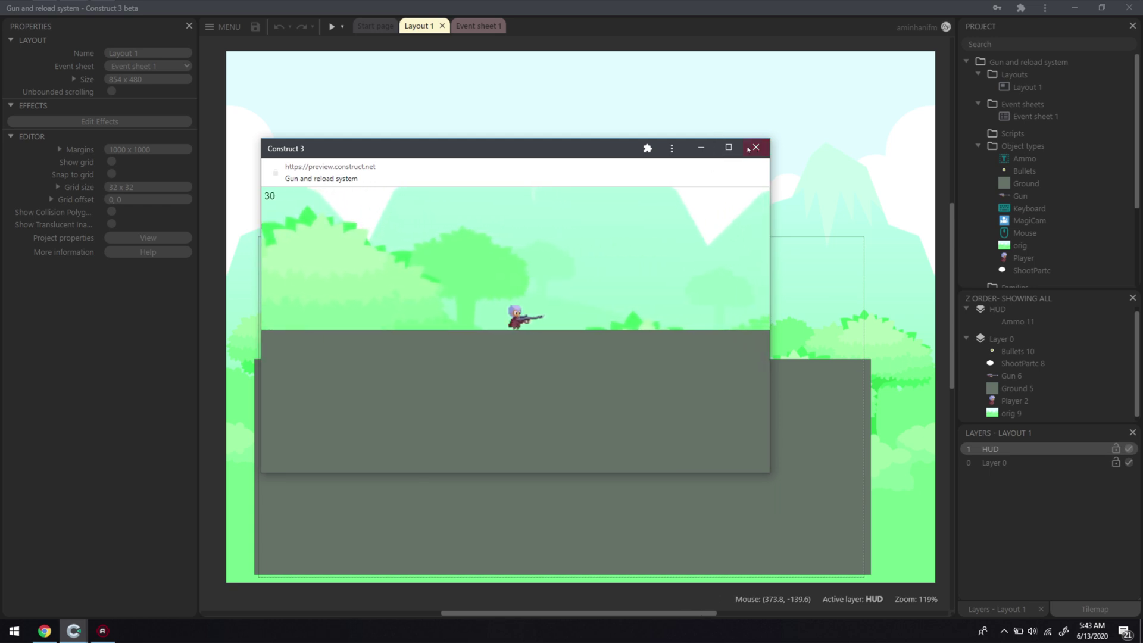
click(756, 148)
click(473, 25)
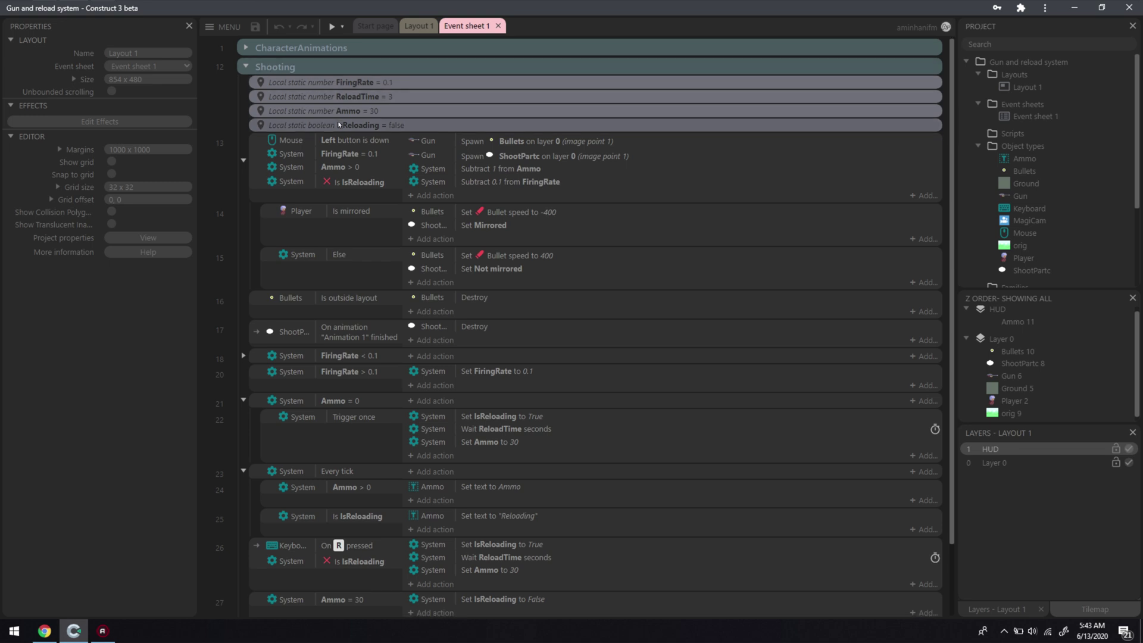
scroll(447, 107, down, 1)
scroll(482, 90, up, 1)
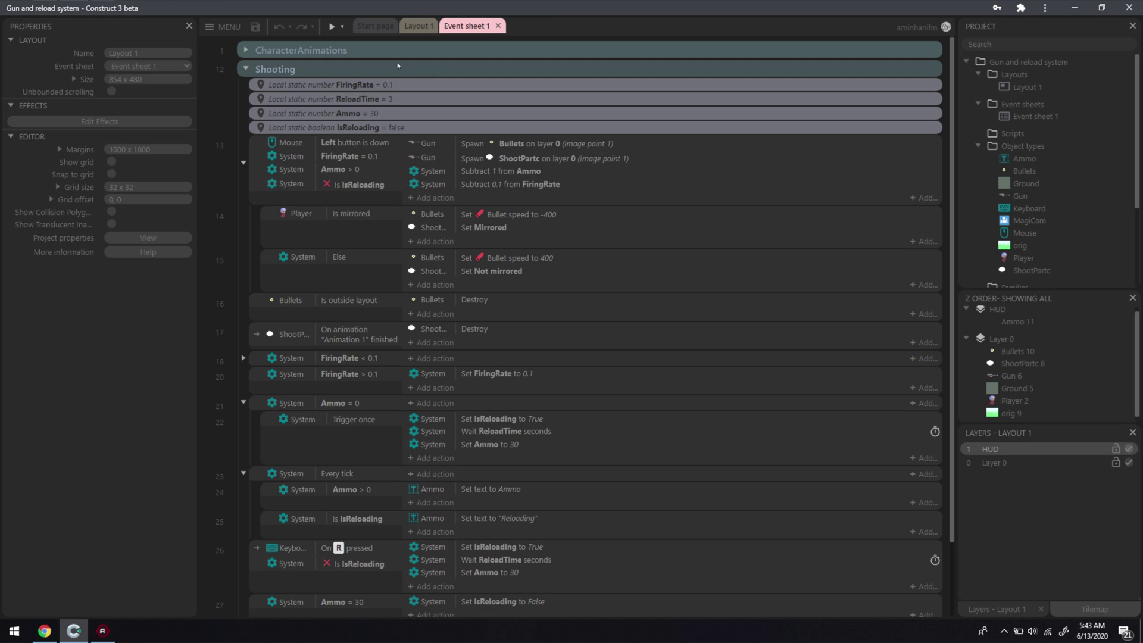
scroll(398, 67, down, 3)
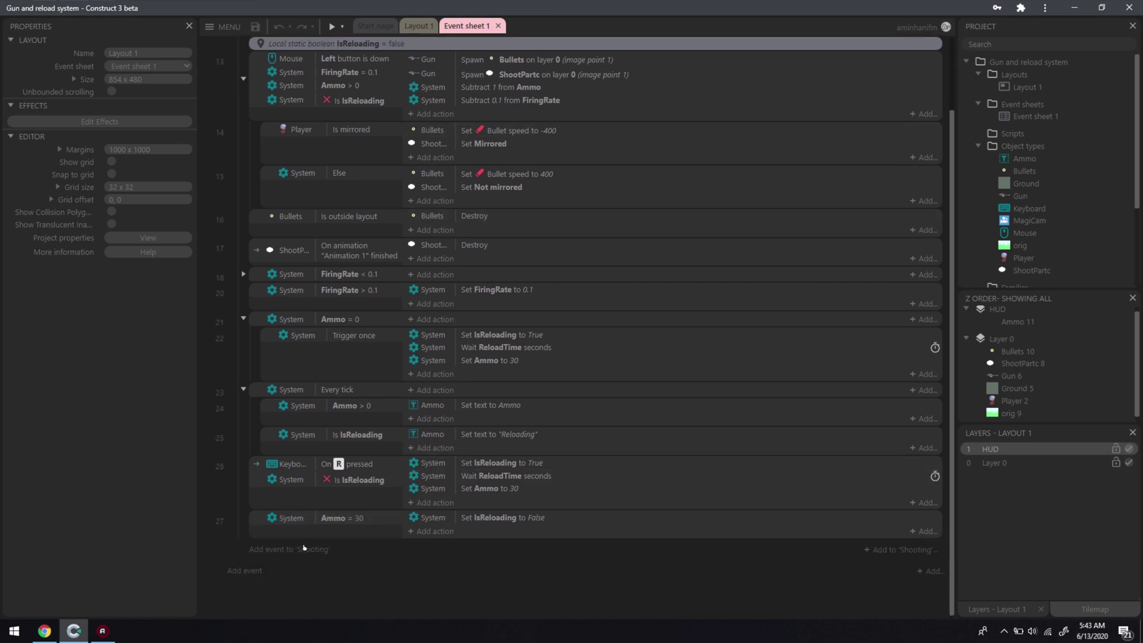
Create a function named Knockback with an empty event atop the Shooting group.
right_click(370, 566)
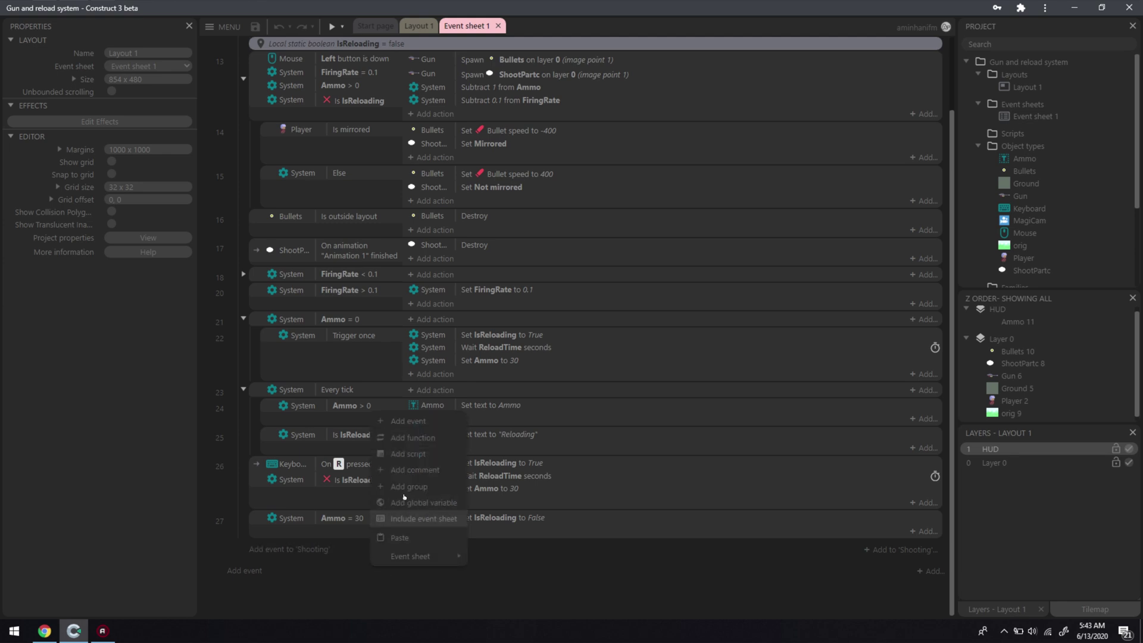
click(419, 437)
text(Knockb)
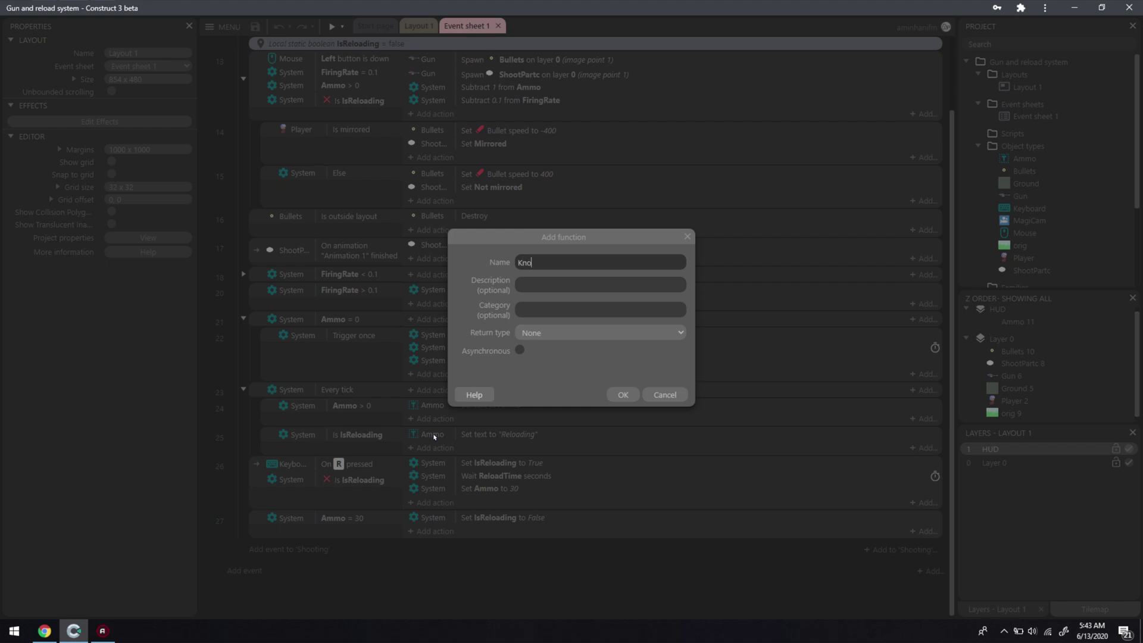
text(ack)
key(Return)
scroll(251, 528, down, 1)
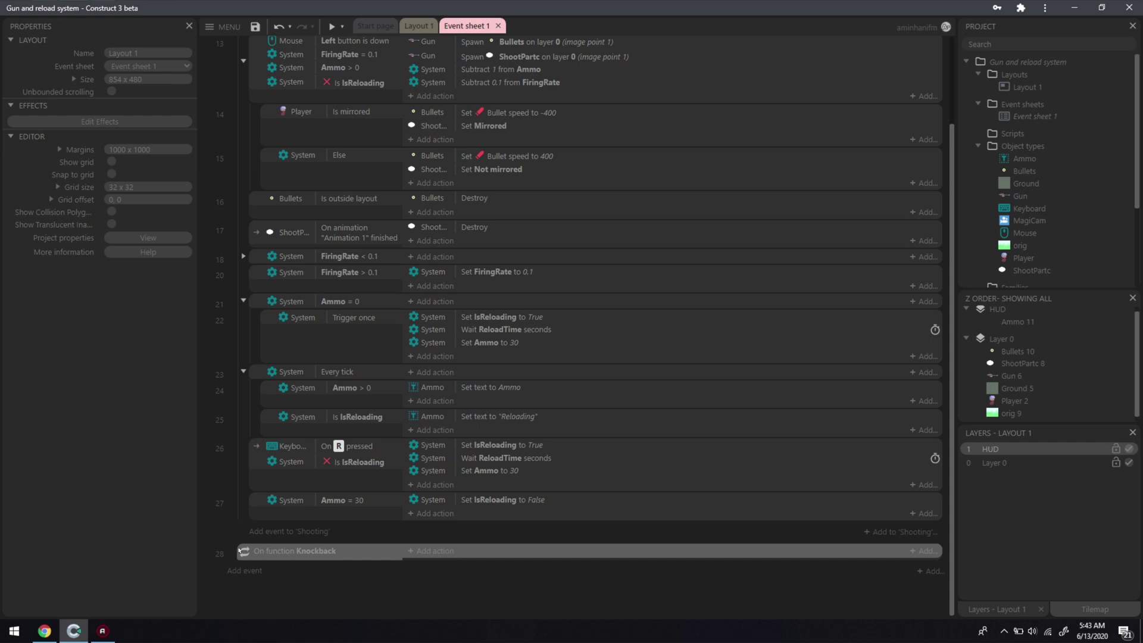
scroll(590, 358, up, 3)
scroll(590, 268, up, 2)
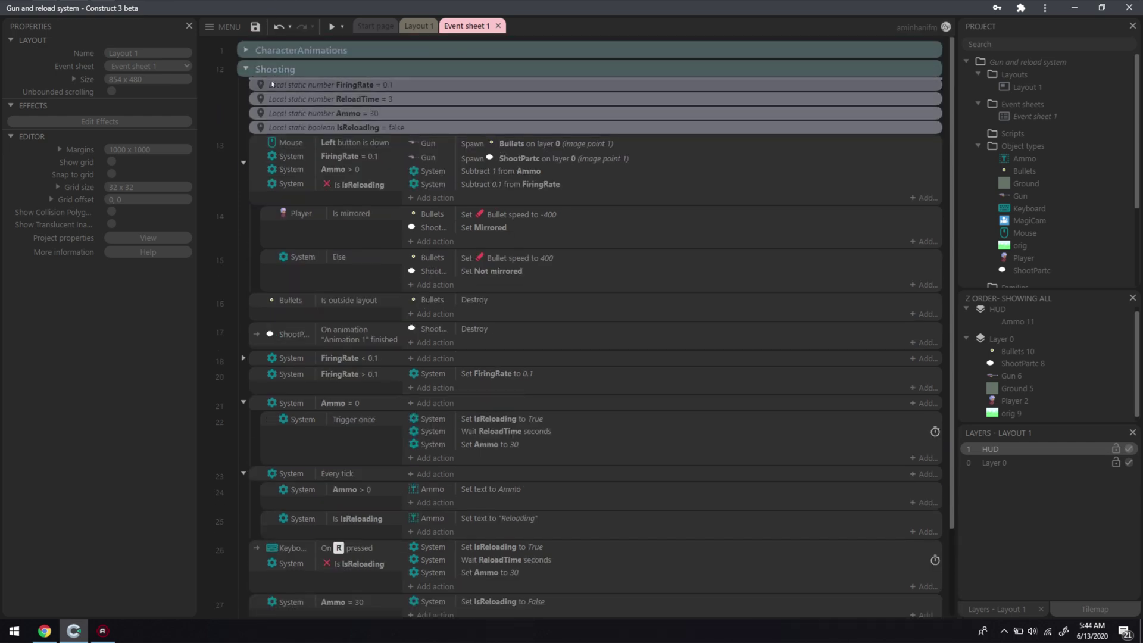
click(429, 85)
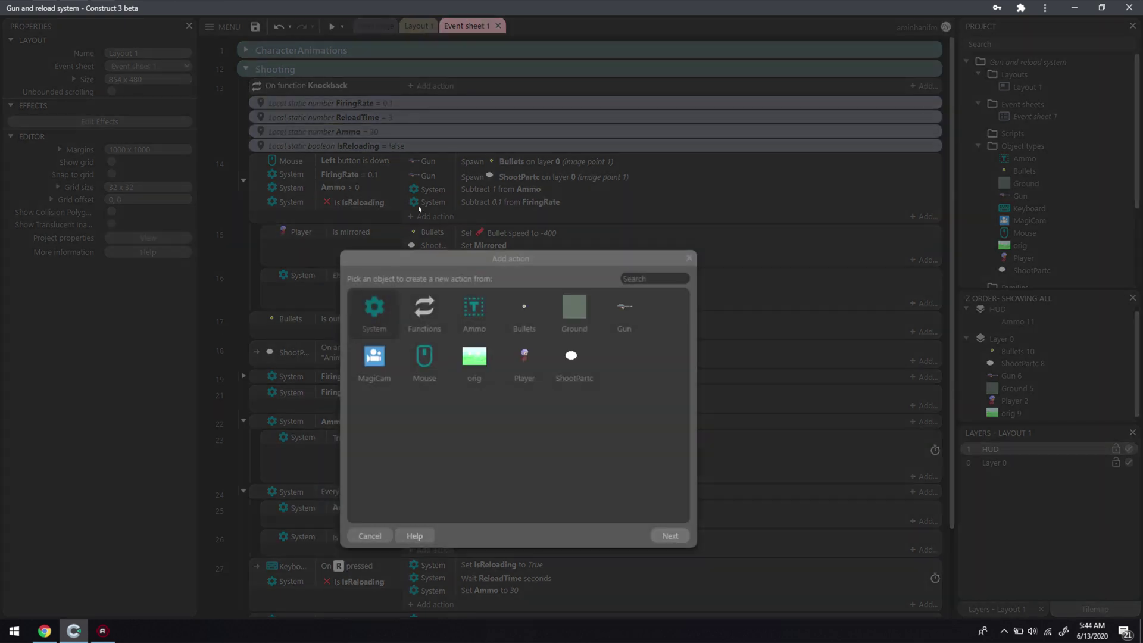
key(Escape)
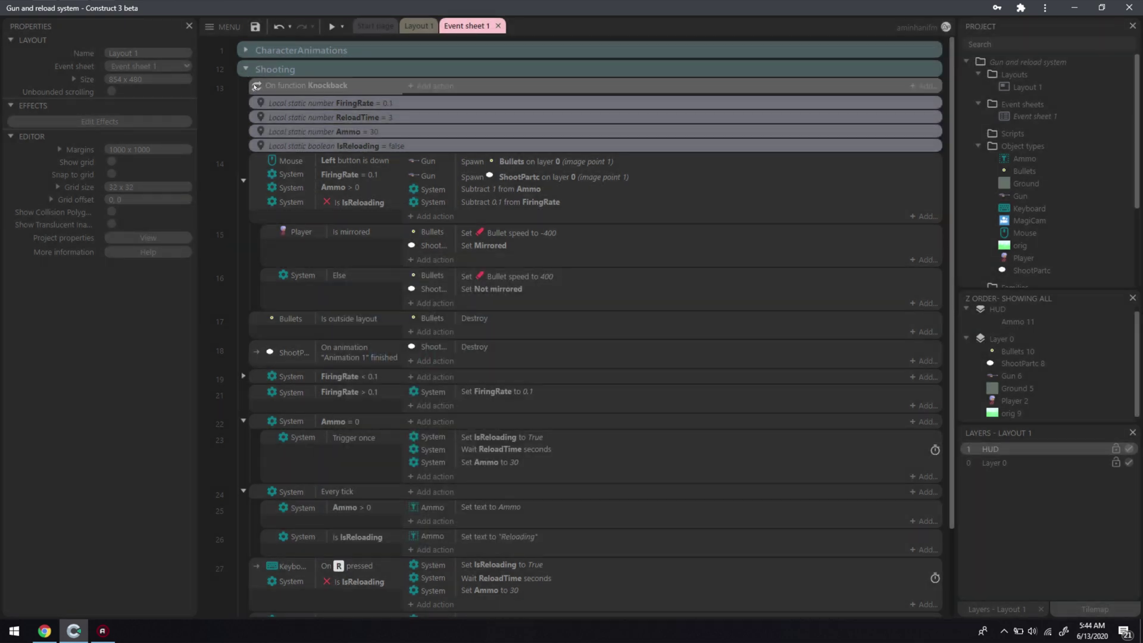
Add a blank sub-event under On function Knockback with System condition Repeat 25 times.
right_click(257, 86)
mouse_move(283, 98)
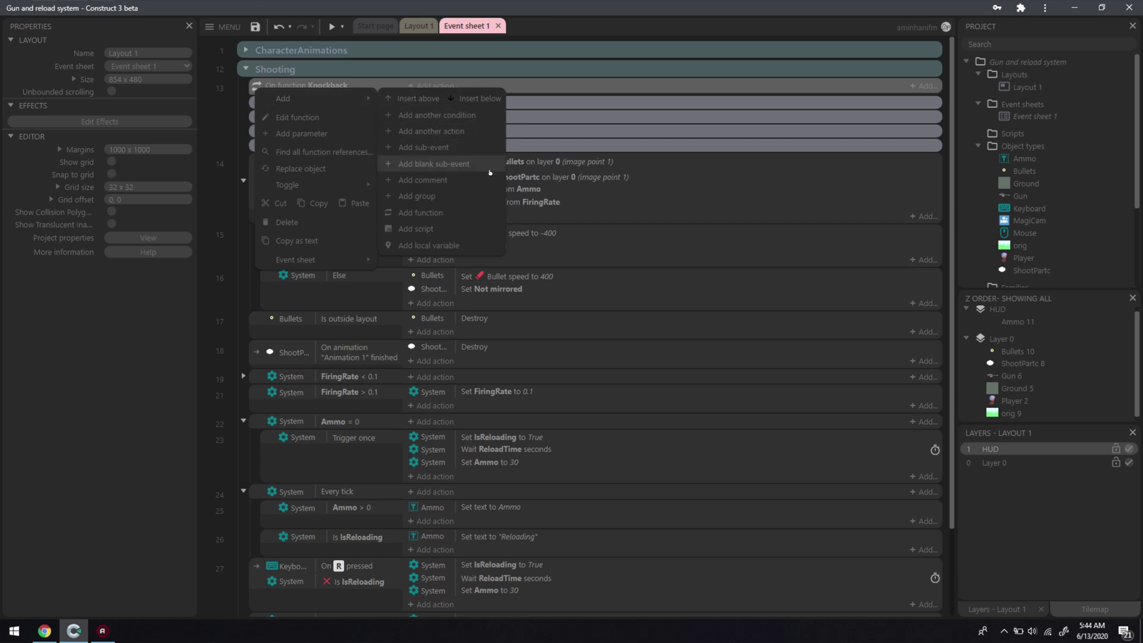
click(434, 163)
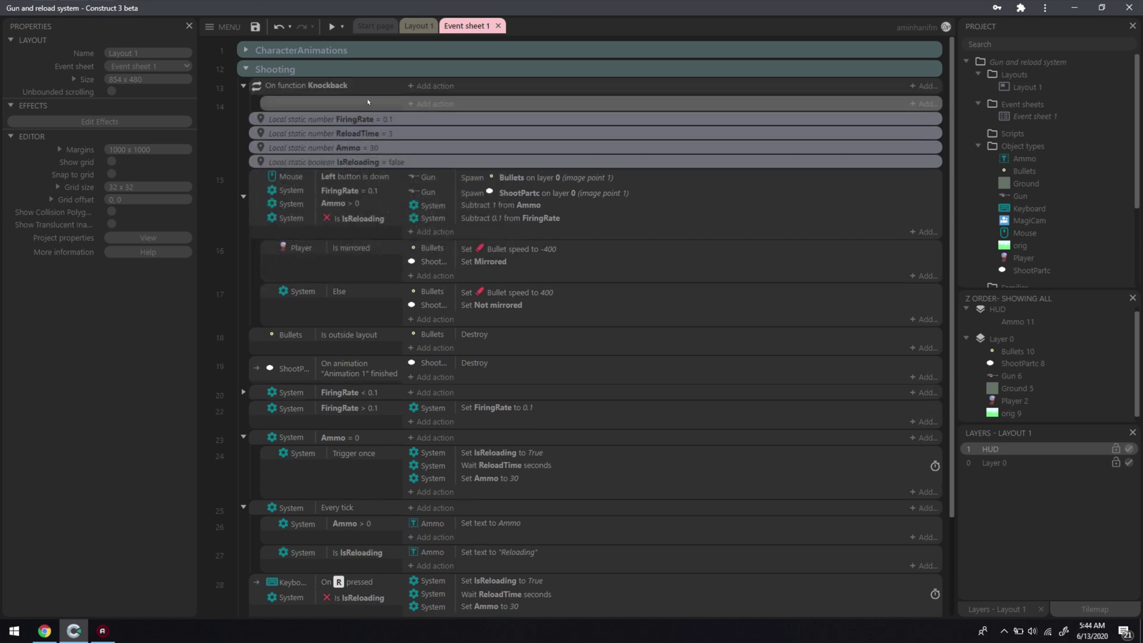
double_click(368, 102)
double_click(375, 308)
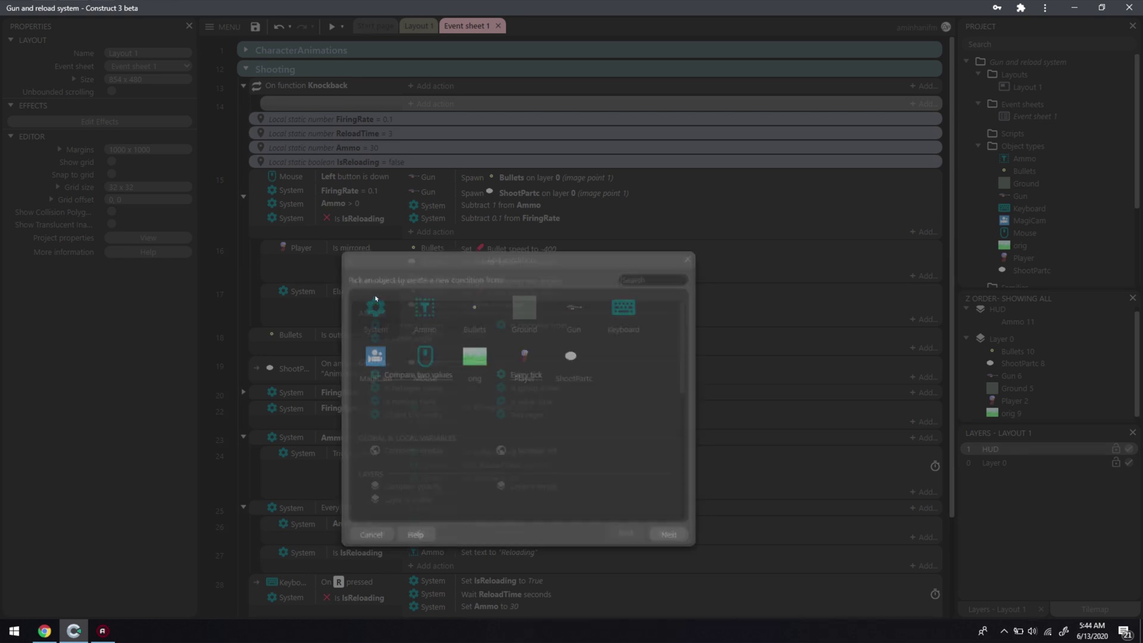
text(repeat)
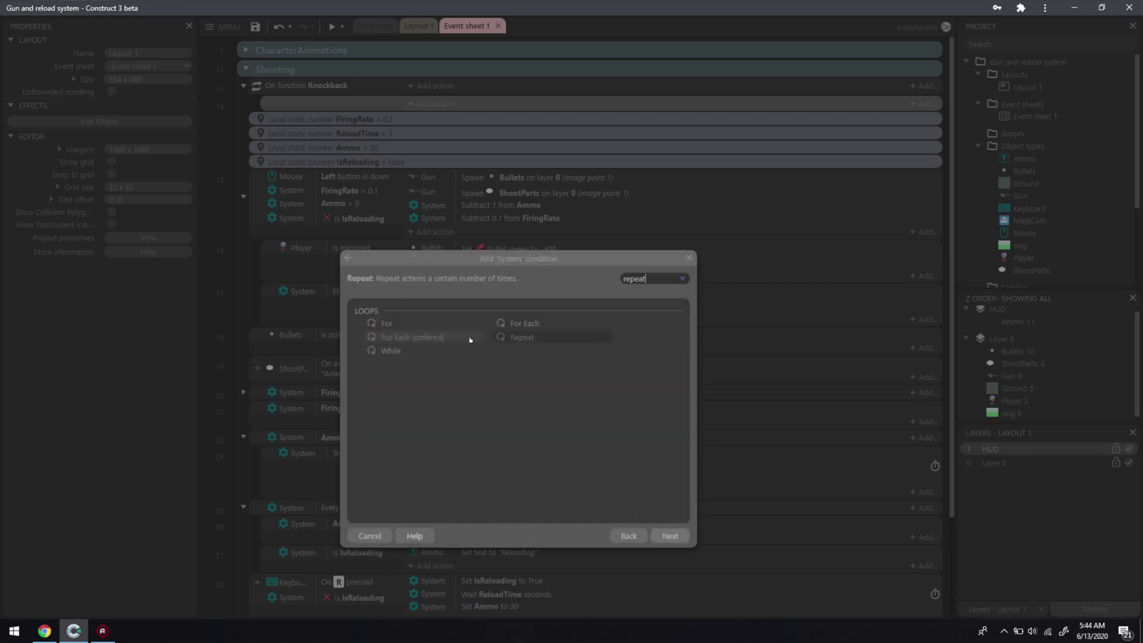
key(Return)
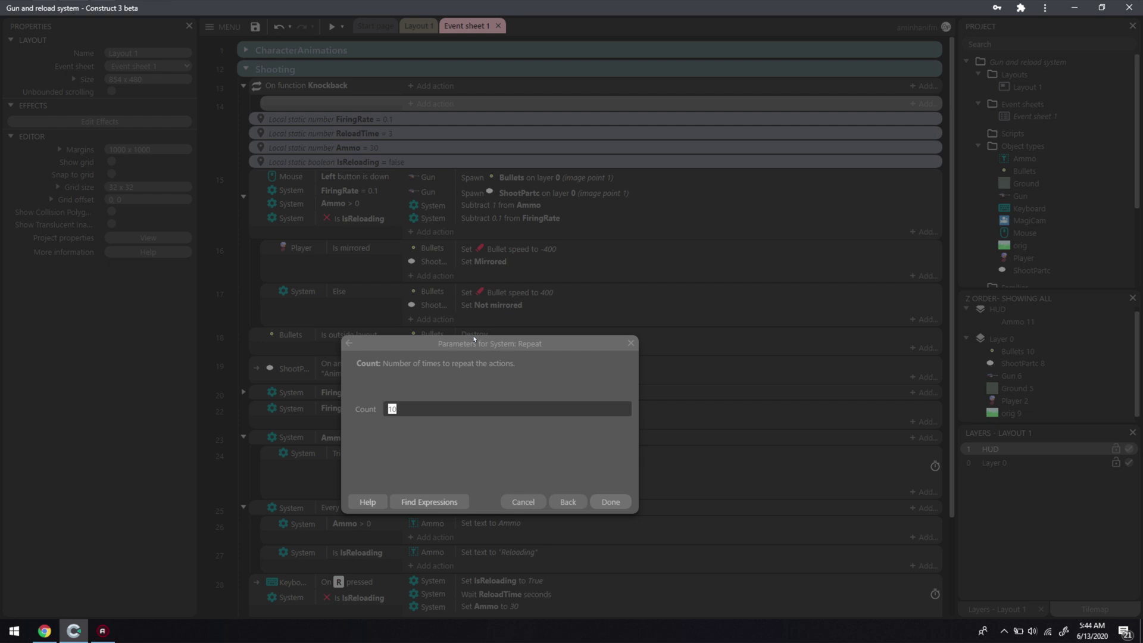
key(BackSpace)
text(5)
key(Return)
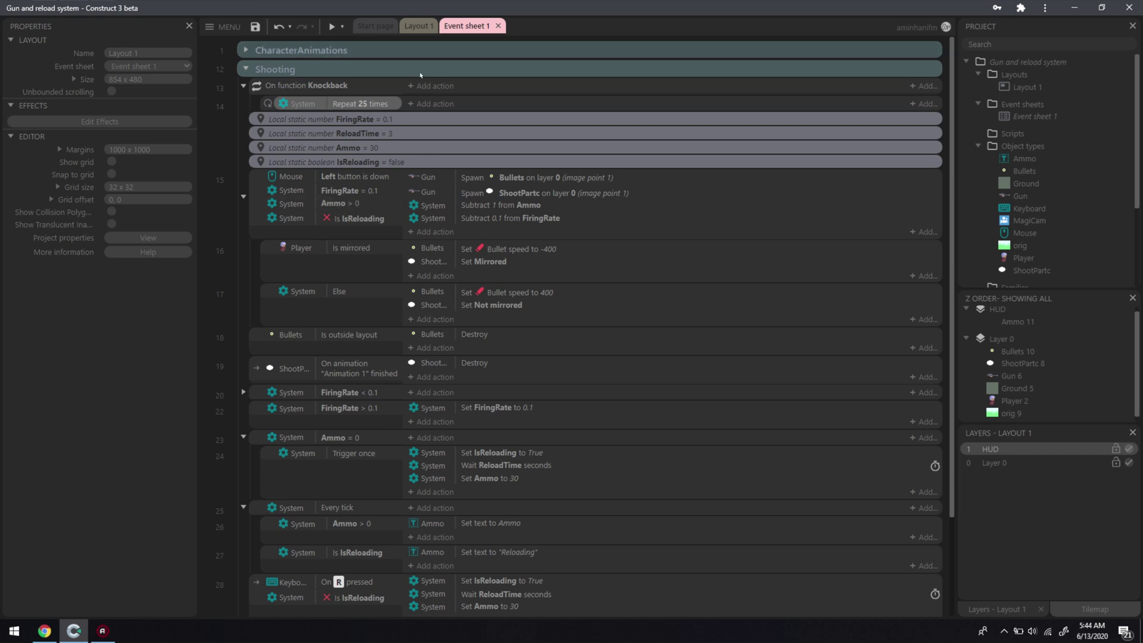
Give the Repeat 25 times sub-event a System Wait of 0.05*LoopIndex seconds.
click(434, 103)
double_click(374, 309)
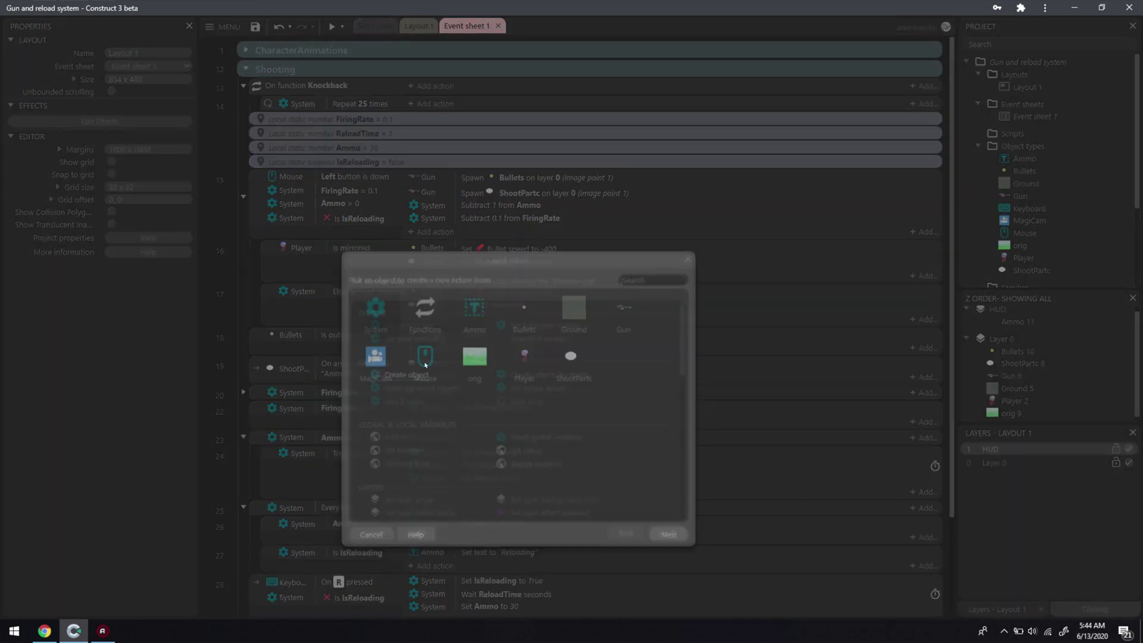
text(wait)
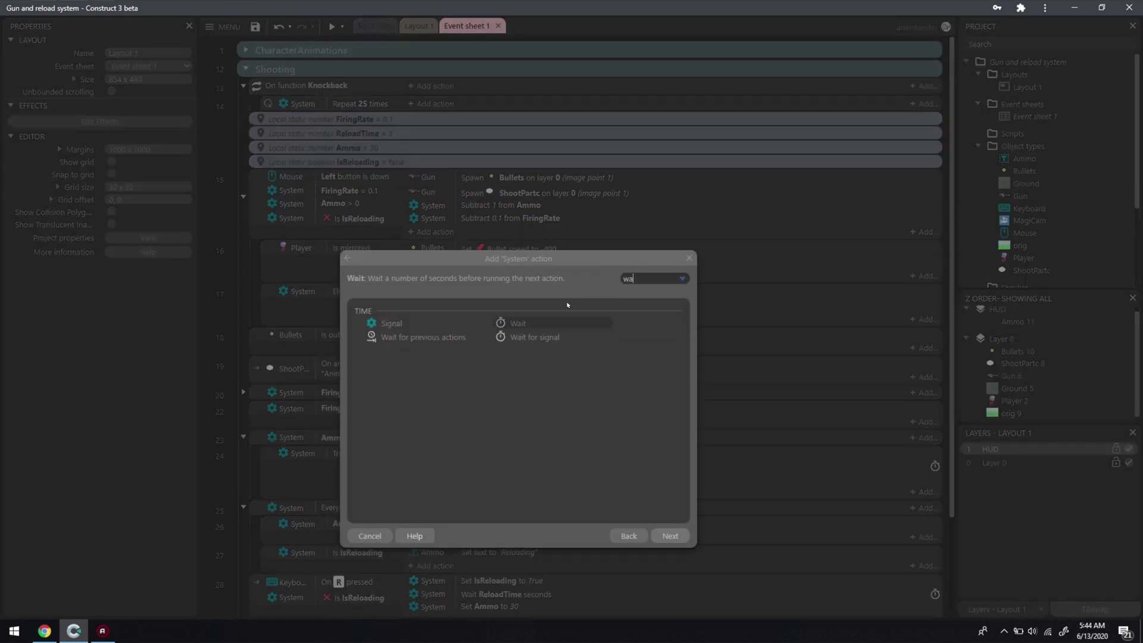
key(Return)
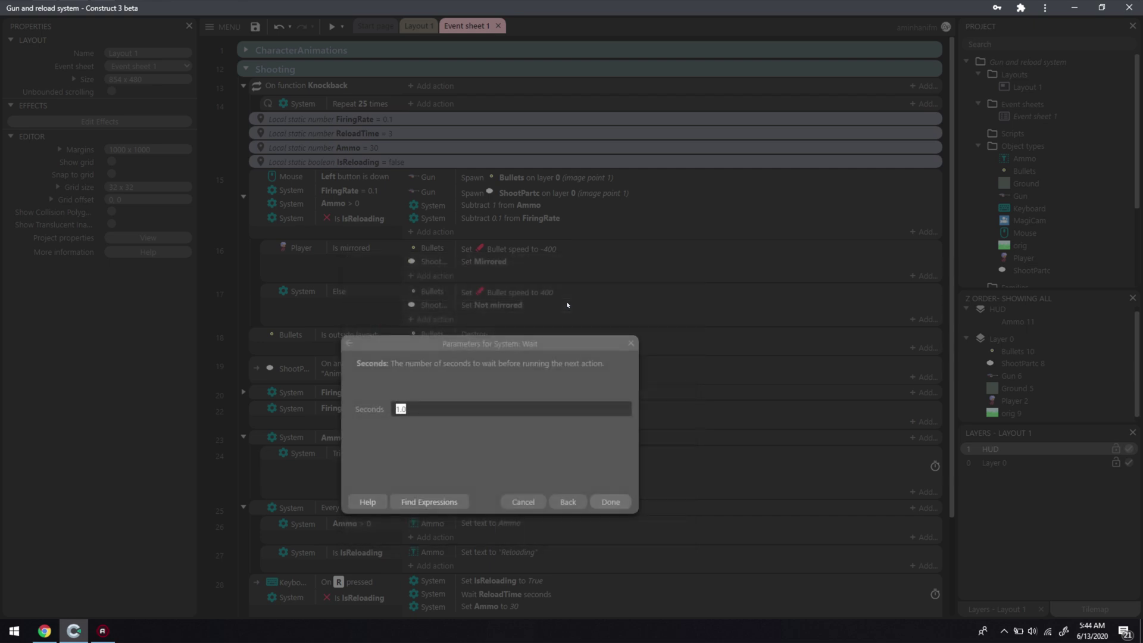
text(0.)
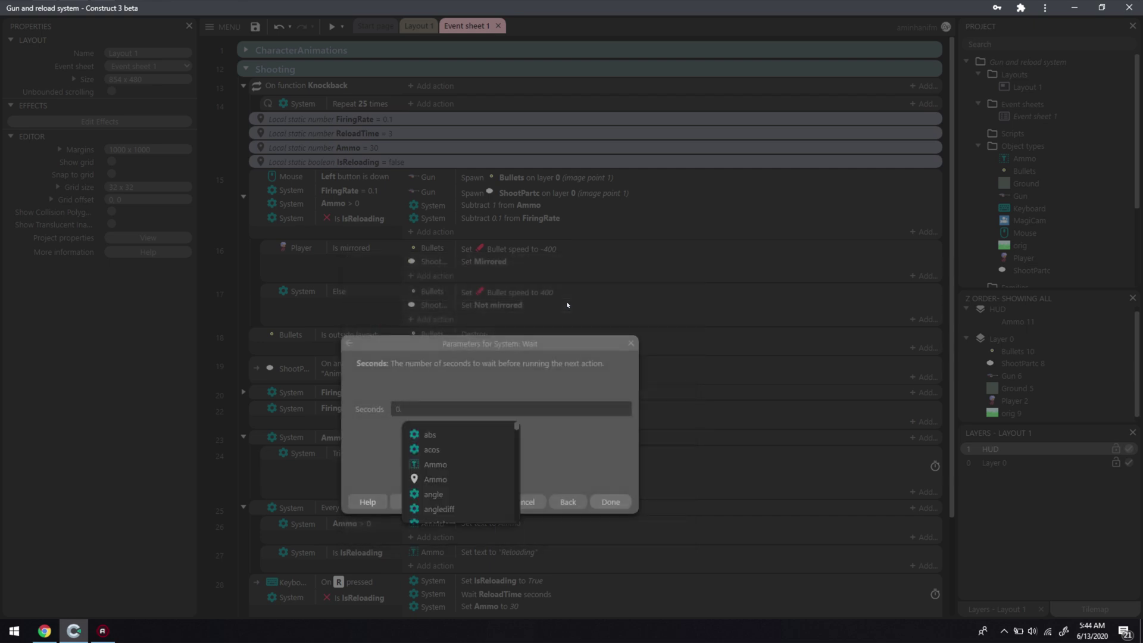
text(05*loo)
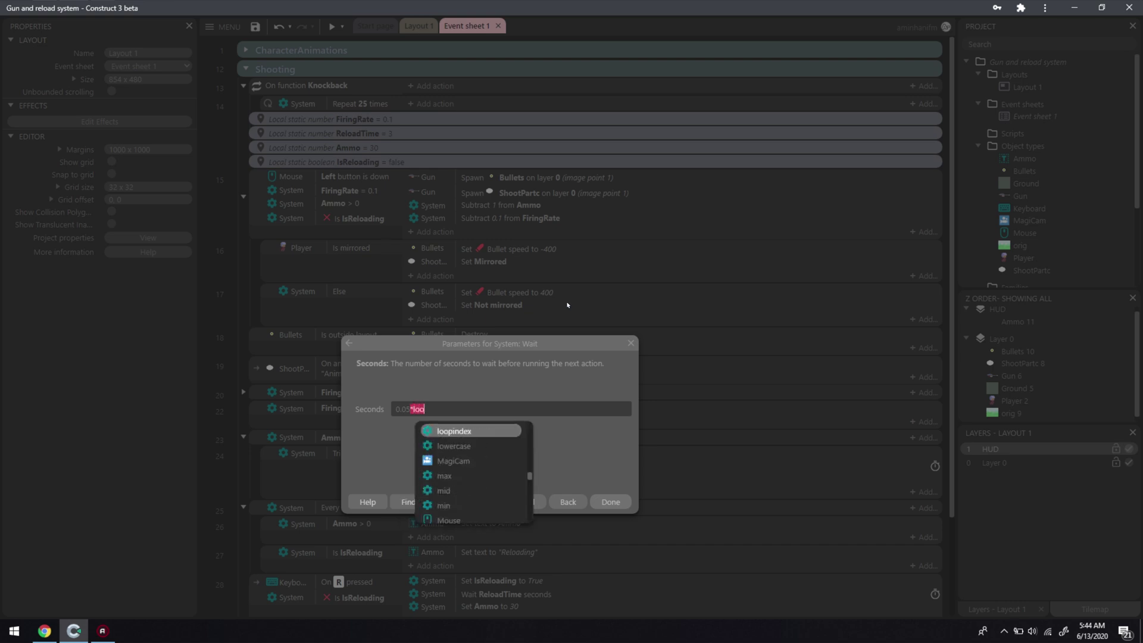
key(Return)
key(Return)
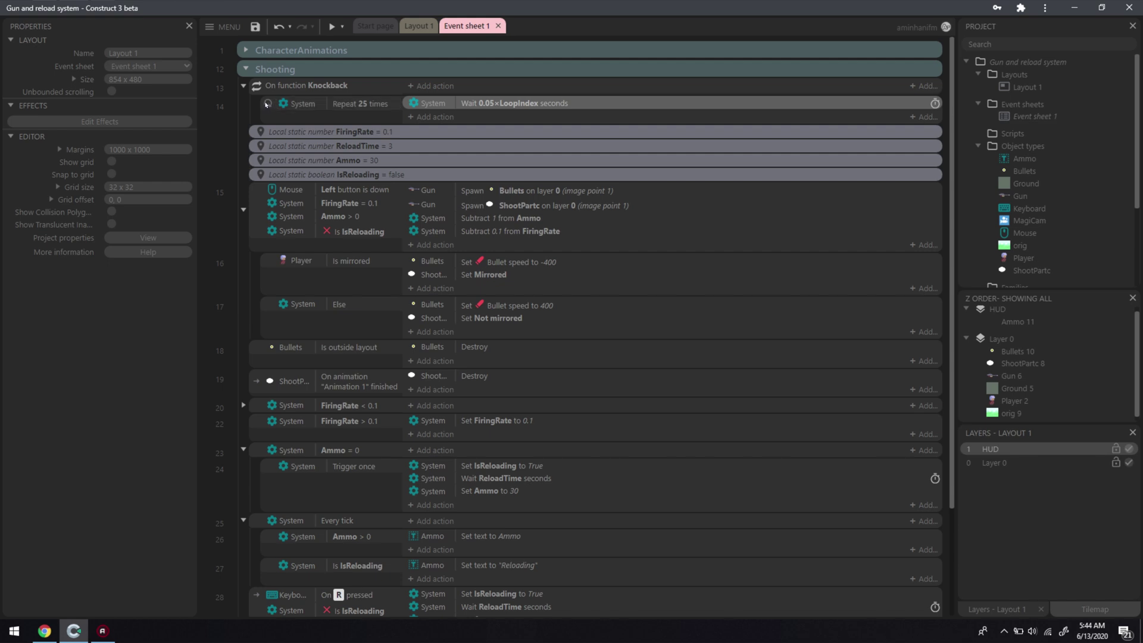
click(483, 113)
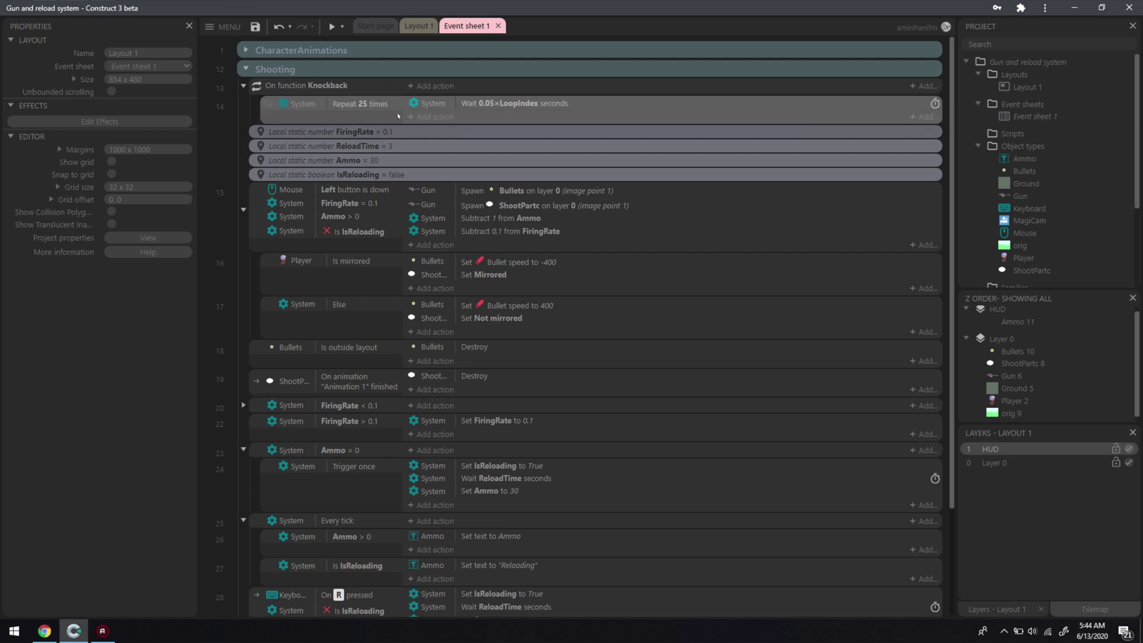
Add a Player Is mirrored sub-event that sets Player X to Self.X - 1.
key(e)
click(422, 134)
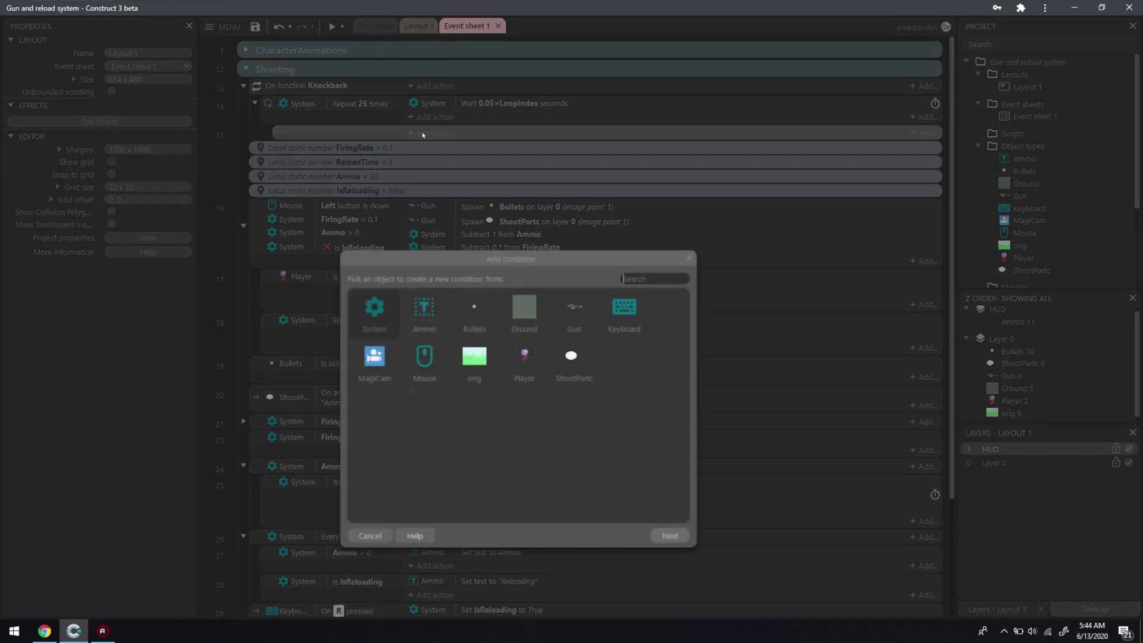
double_click(523, 357)
text(is)
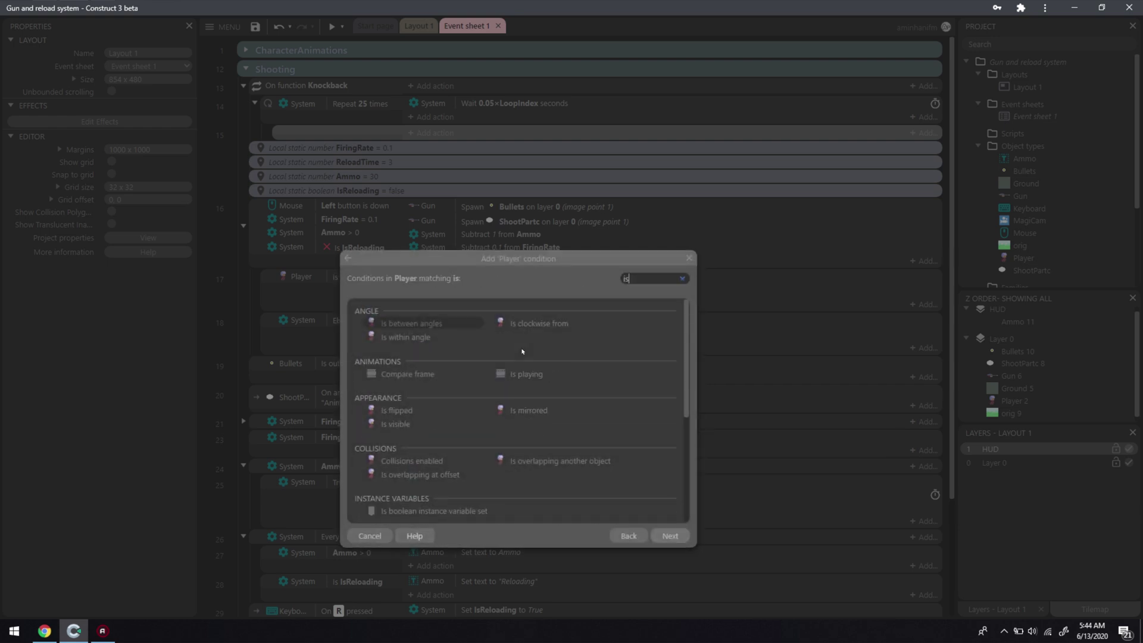
text( mir)
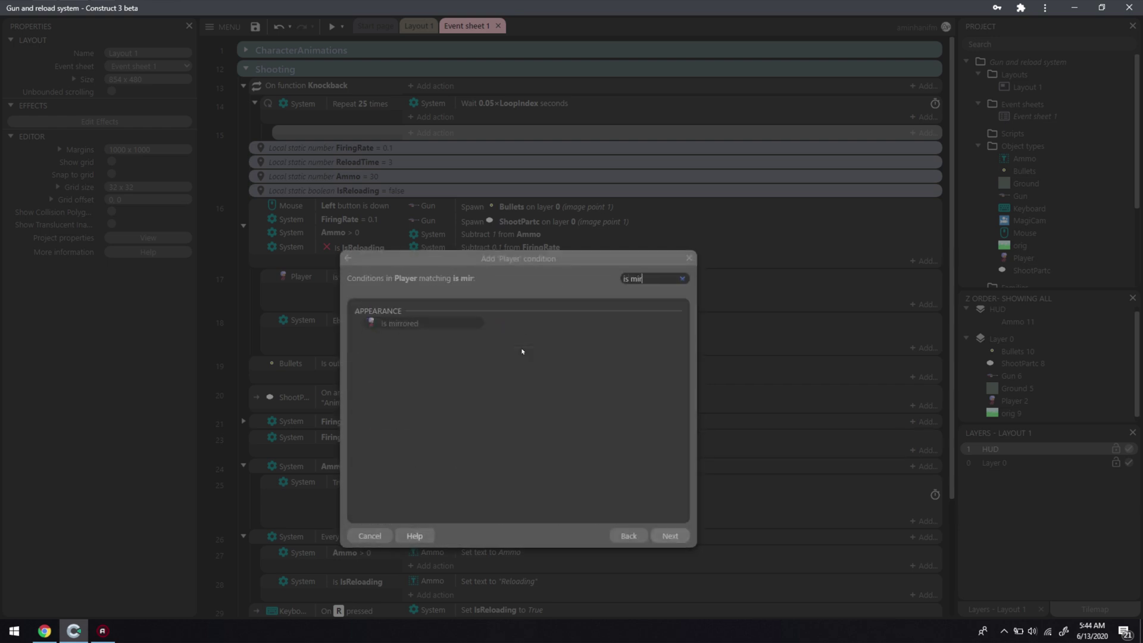
key(Return)
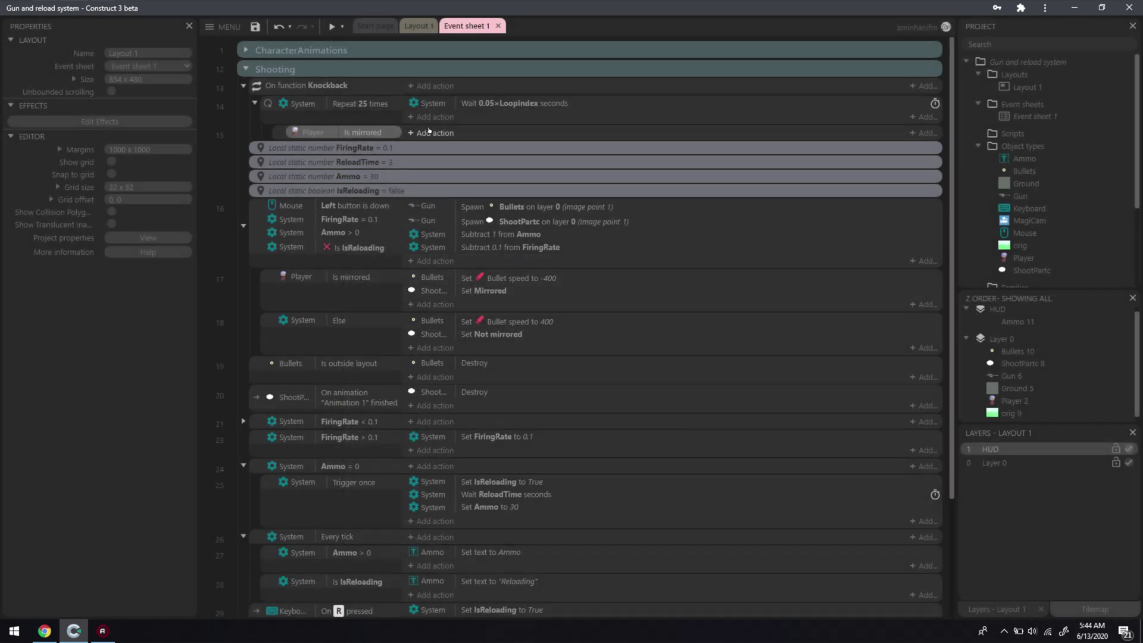
click(434, 133)
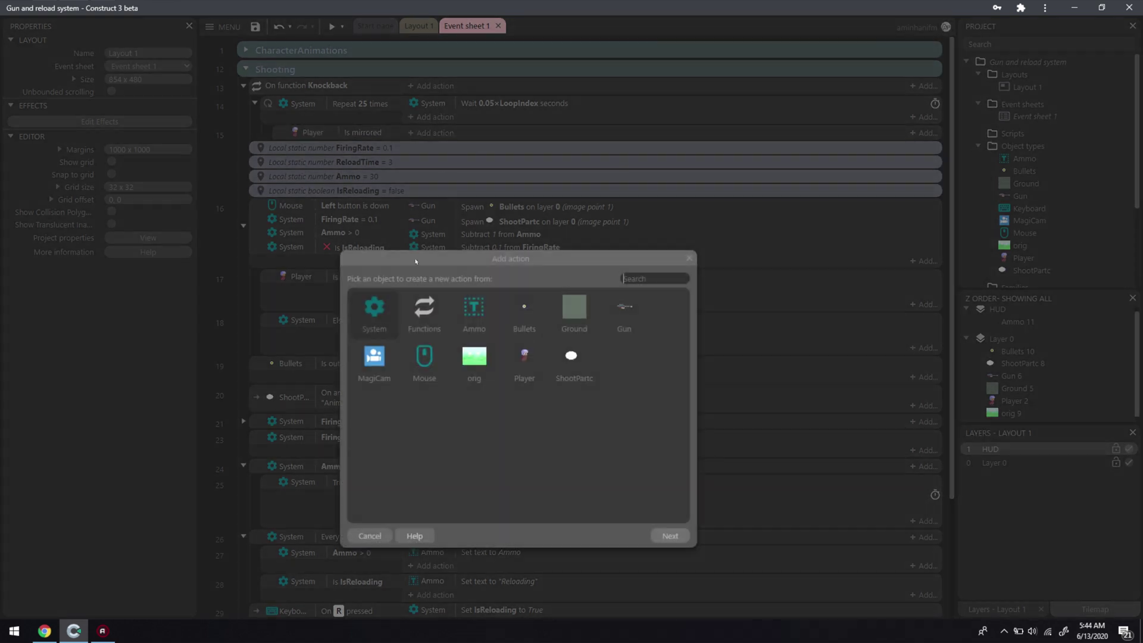
double_click(524, 360)
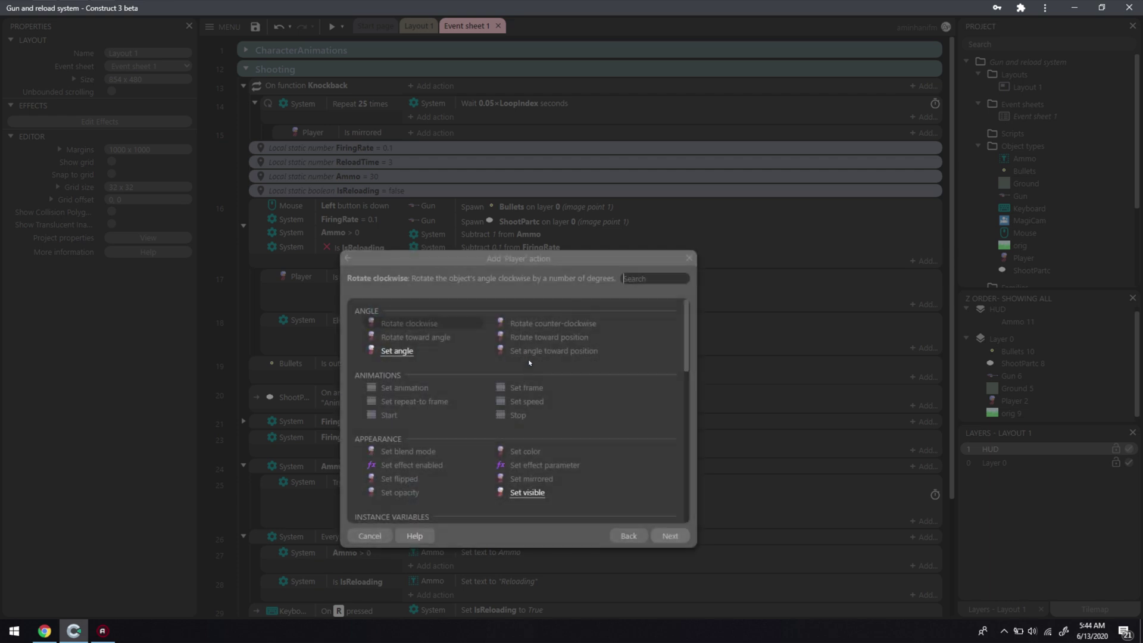
text(set play)
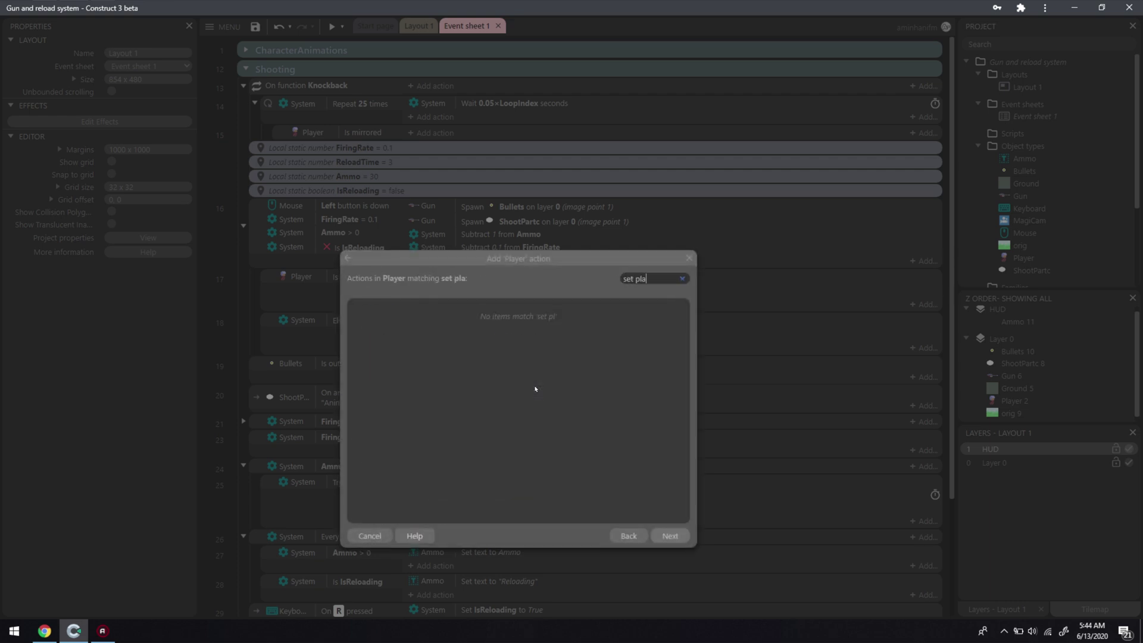
key(BackSpace)
key(BackSpace)
key(BackSpace)
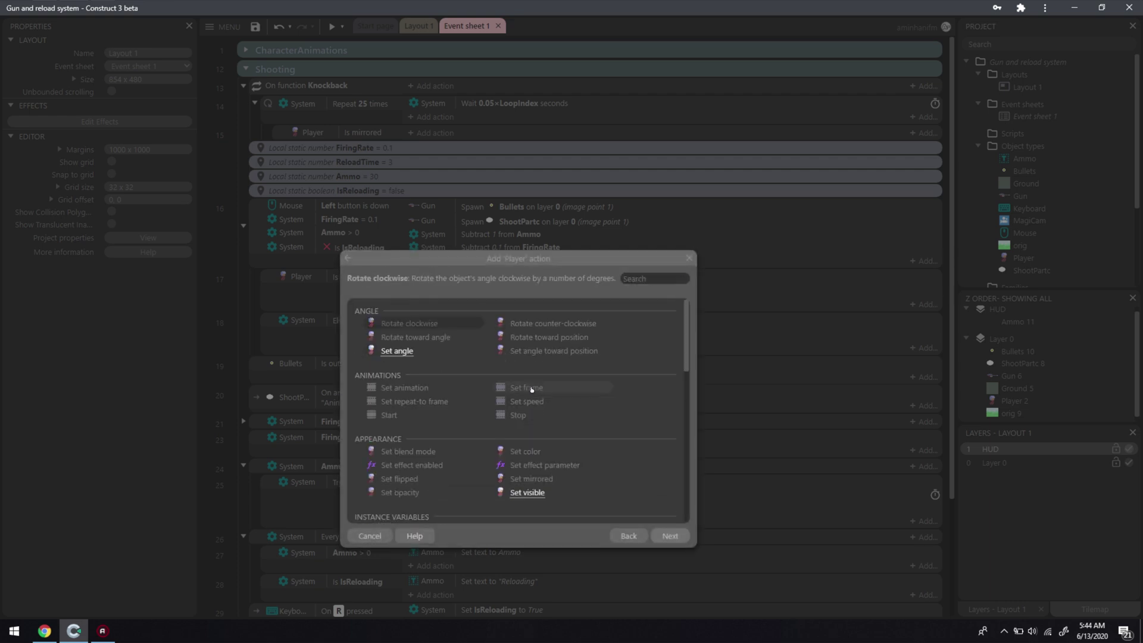
text(setx)
key(Return)
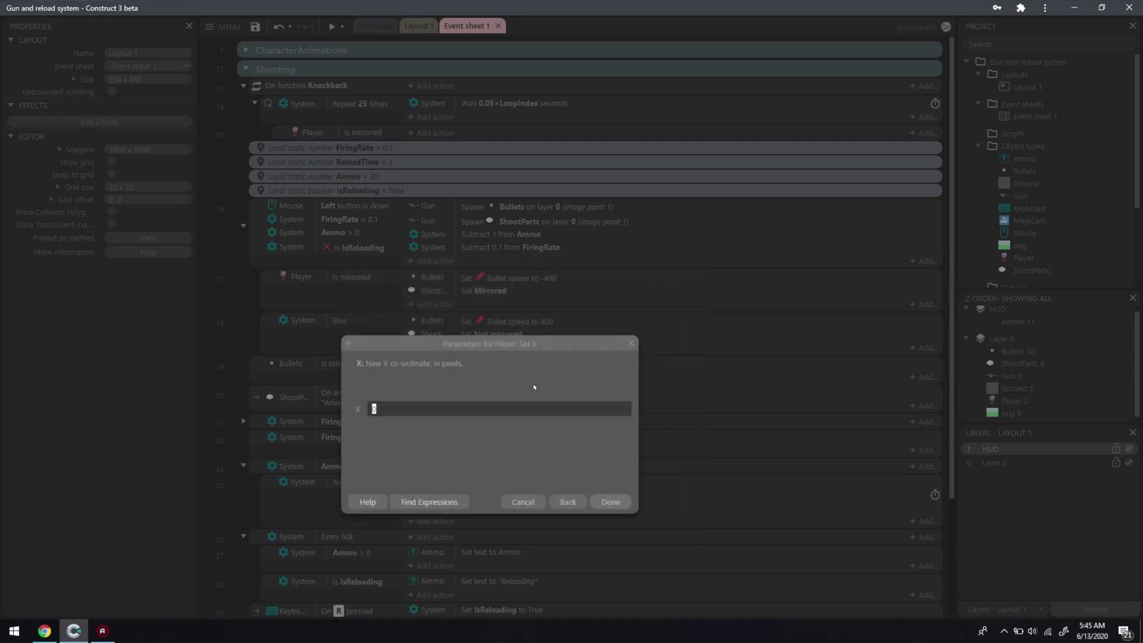
text(Self.X)
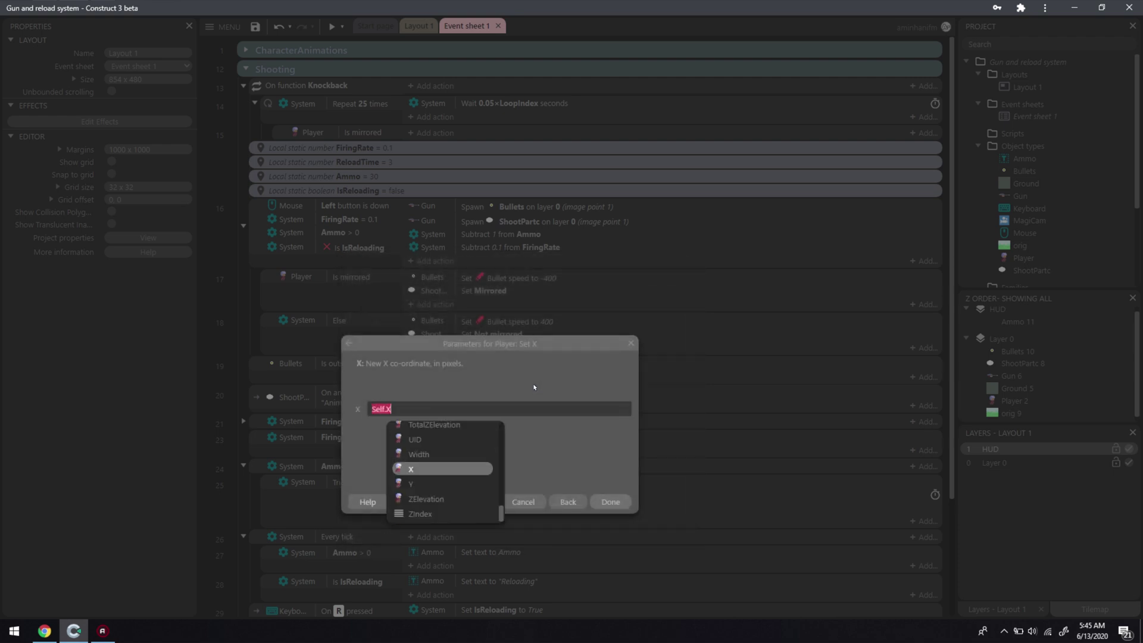
text( -)
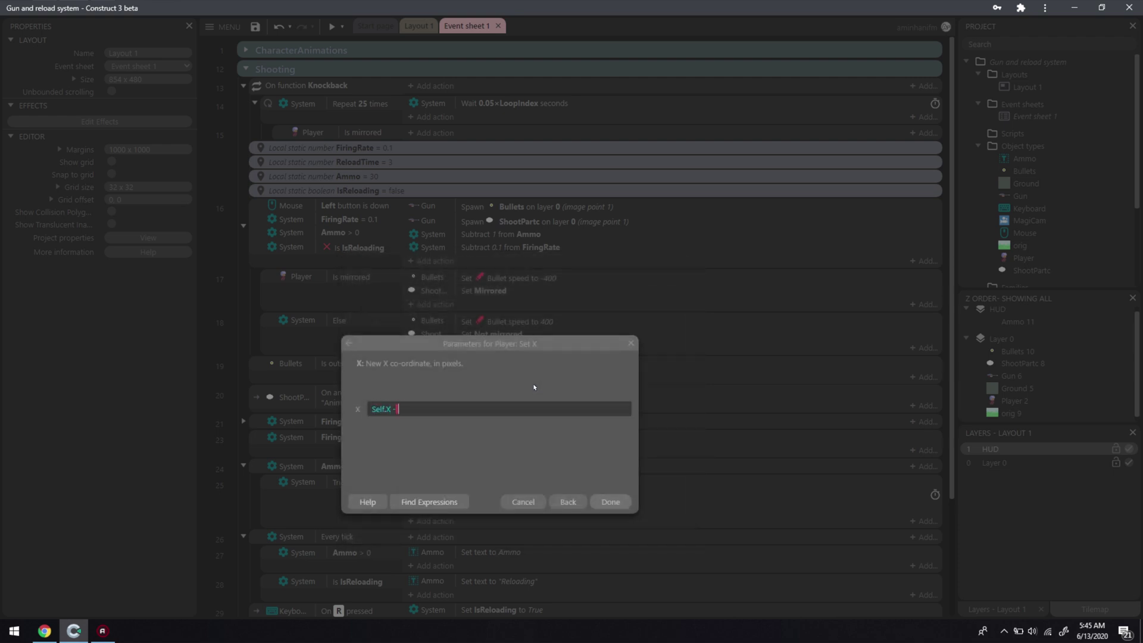
text( 1)
key(Return)
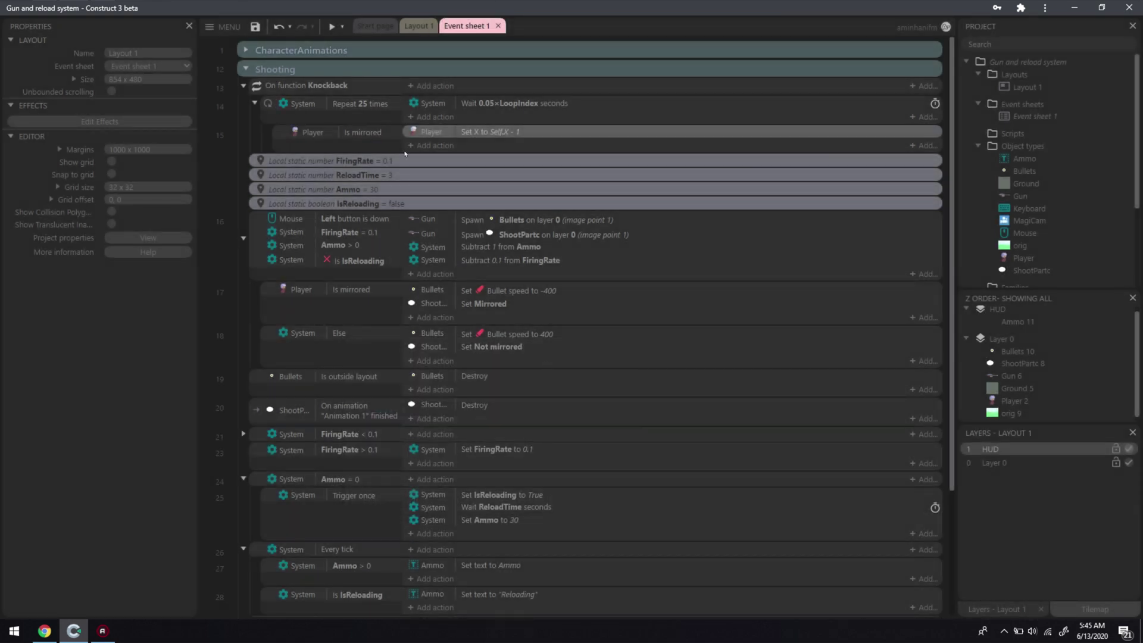
Add an Else sub-event with a copied Set X action changed to Self.X + 1.
key(x)
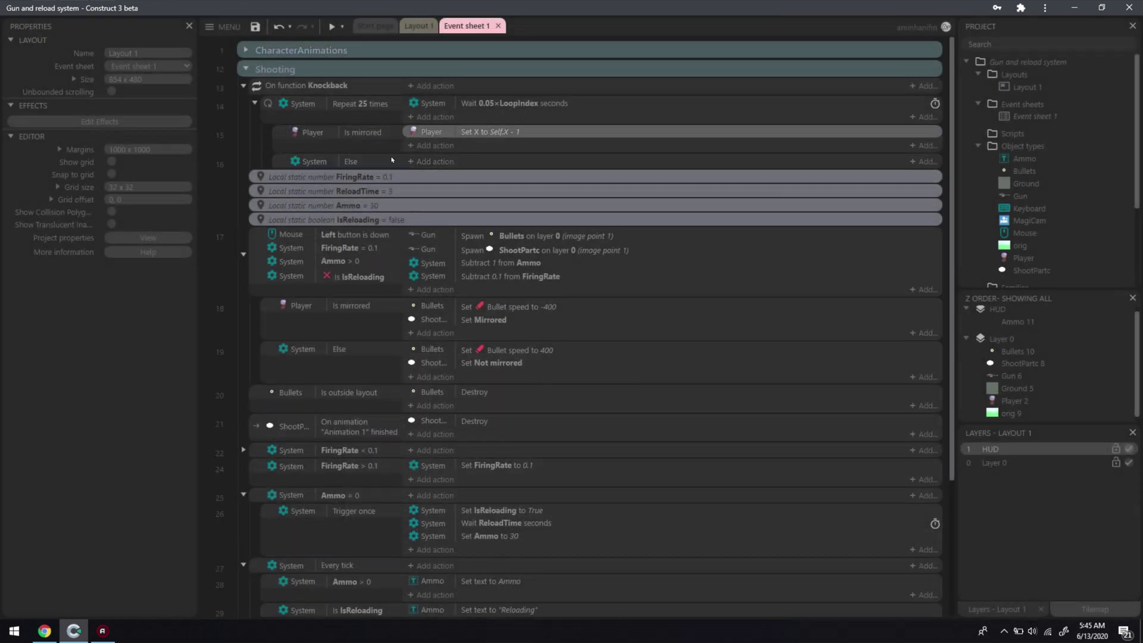
drag(478, 134, 482, 163)
double_click(483, 161)
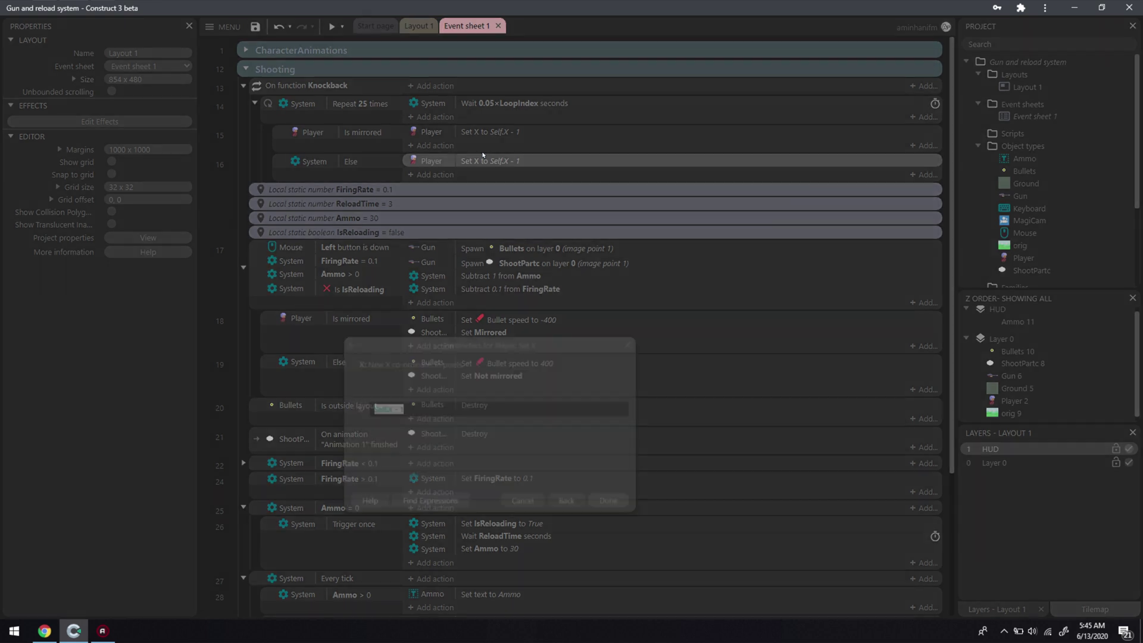
key(BackSpace)
text(+)
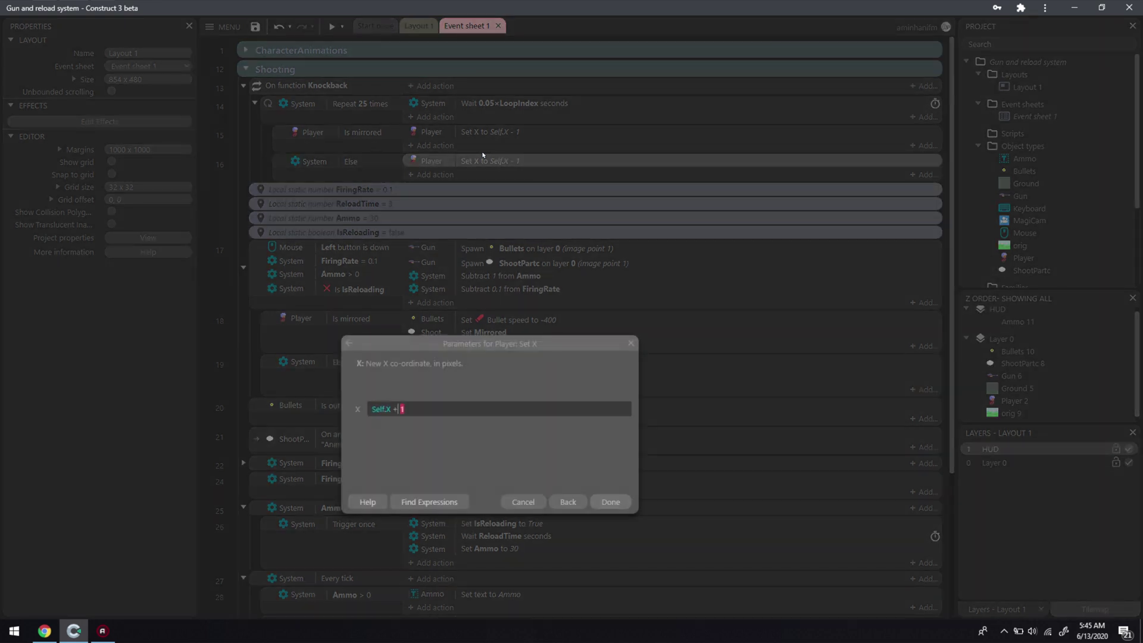
key(Return)
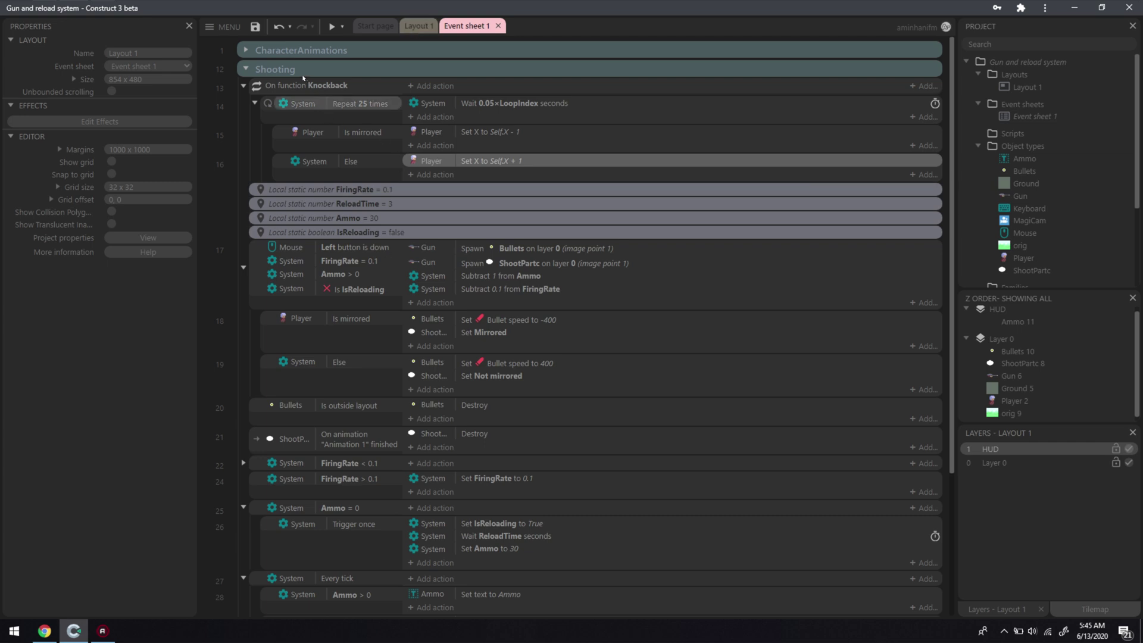
click(375, 87)
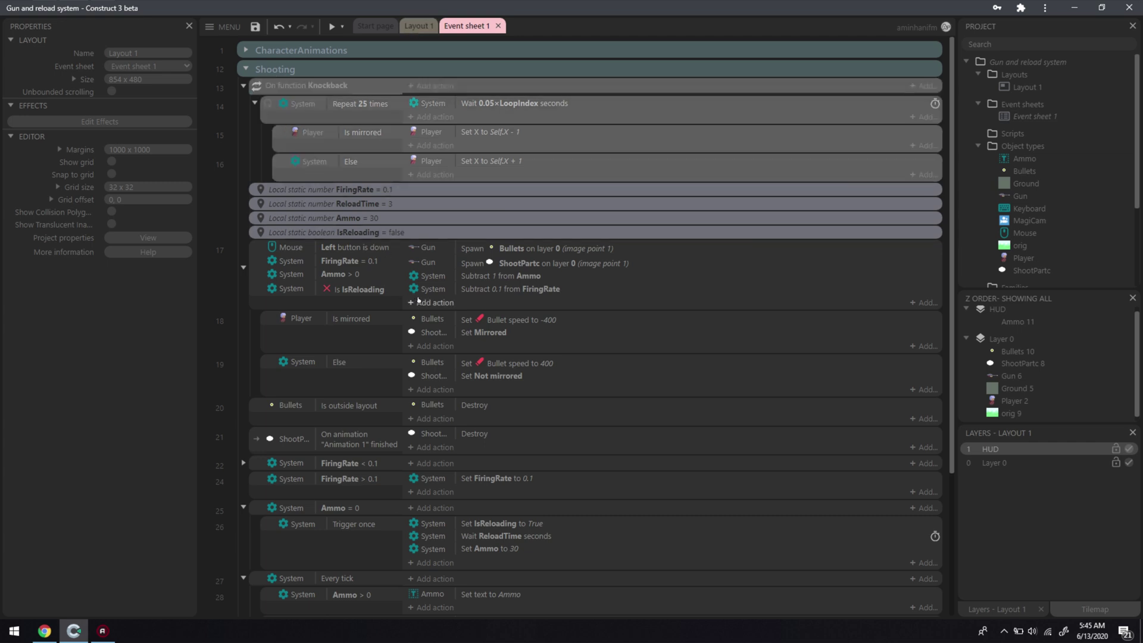
Add a Call Knockback action to the Left button is down event, moved to the top.
click(434, 302)
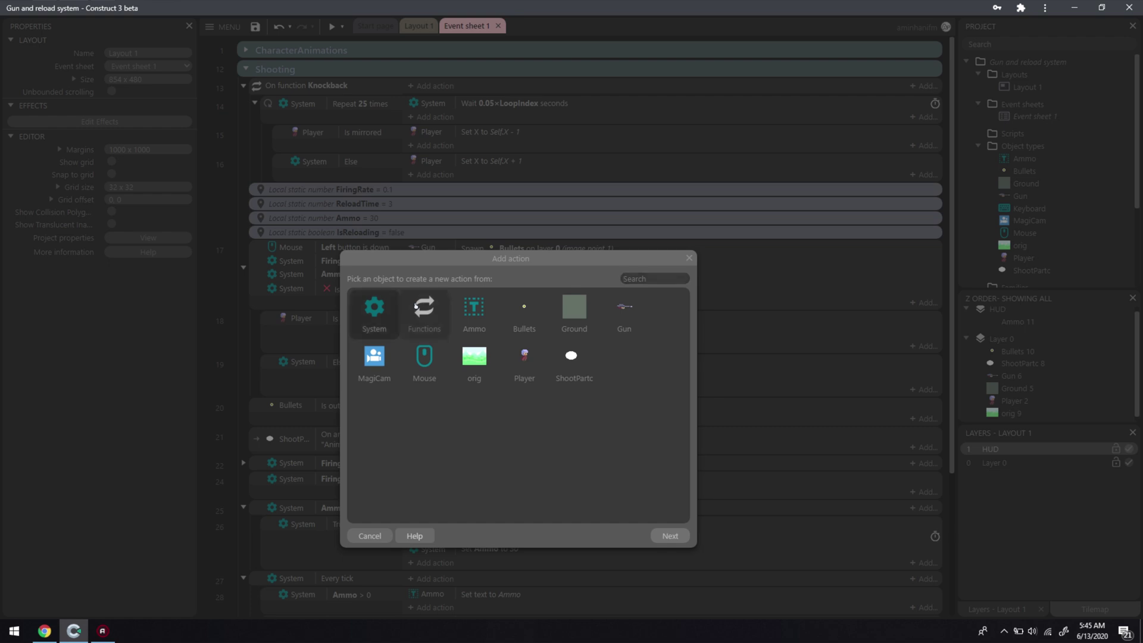
double_click(416, 306)
double_click(393, 409)
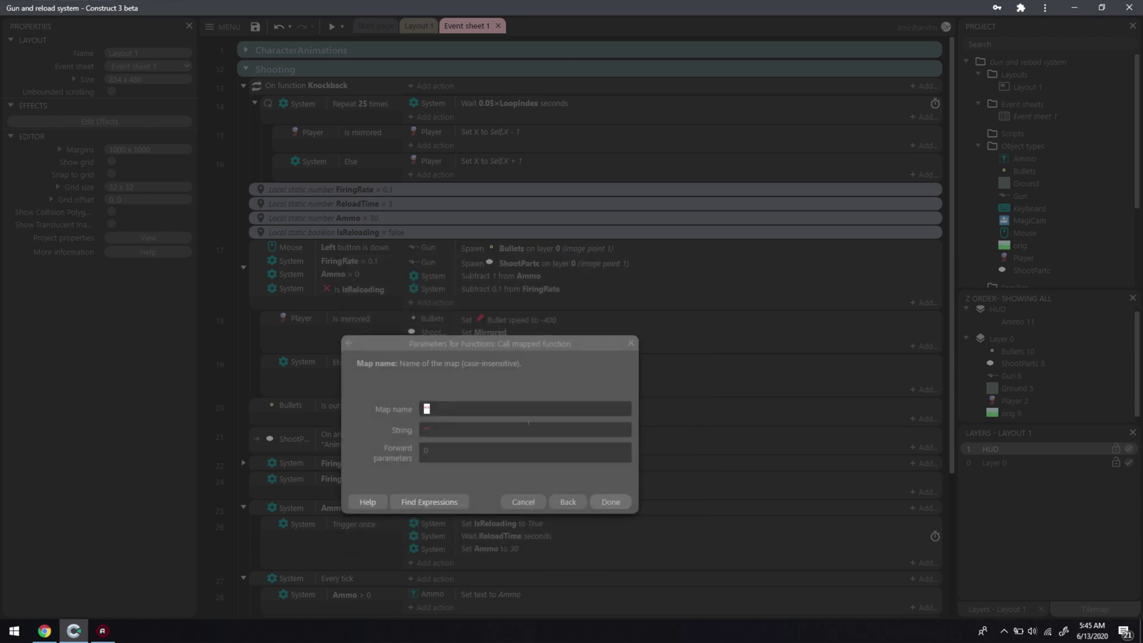
click(566, 503)
click(523, 411)
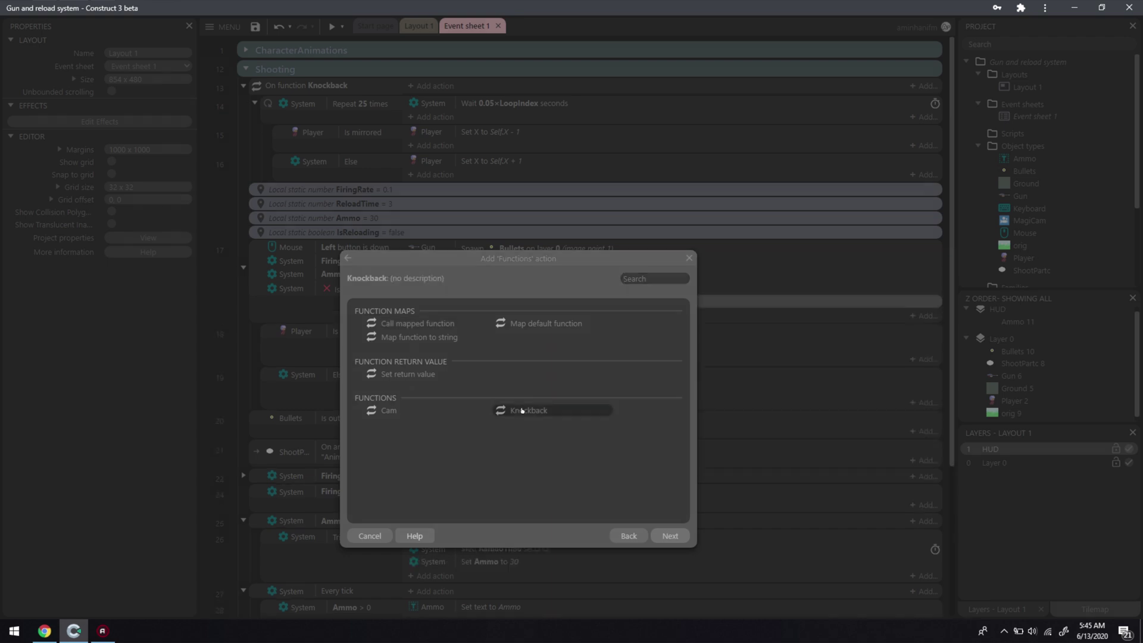
double_click(523, 411)
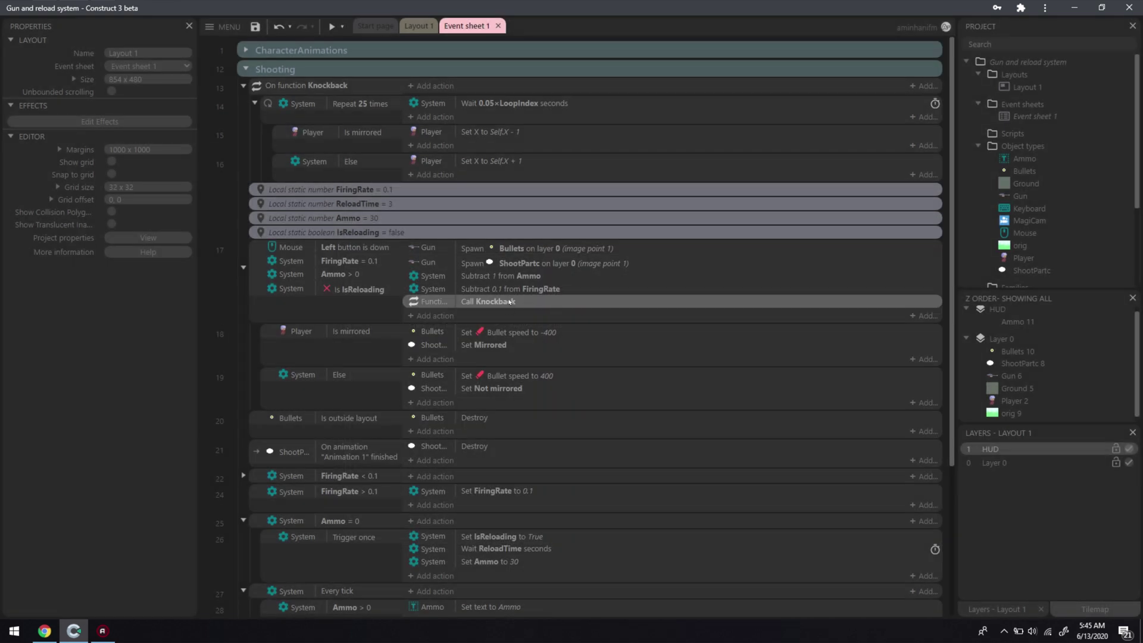
drag(511, 302, 512, 246)
click(418, 26)
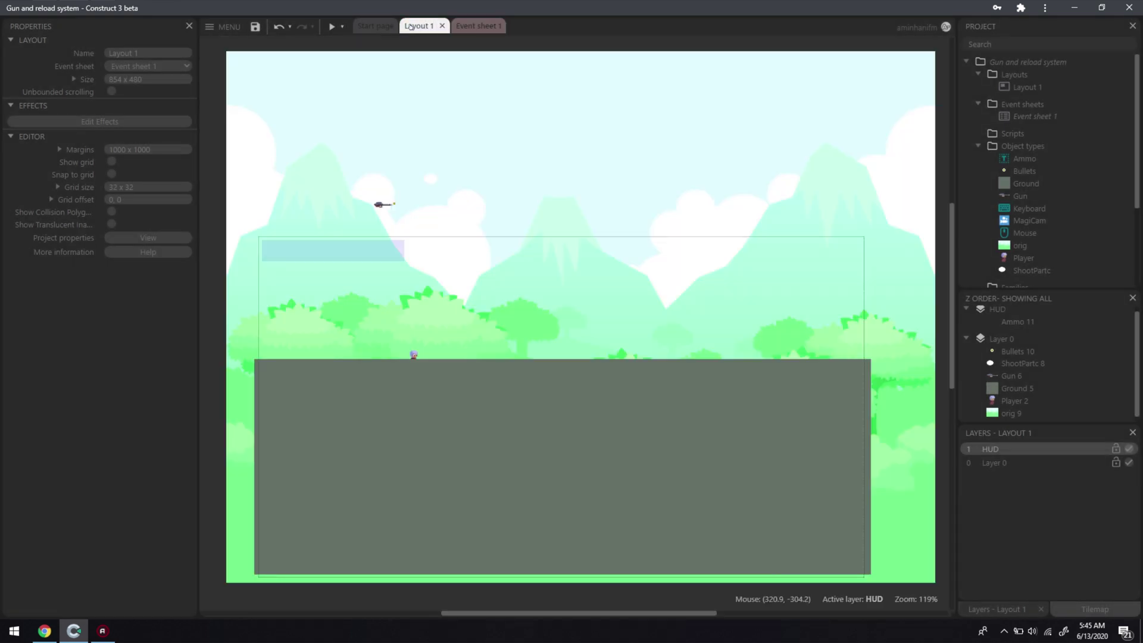
Preview the game, shooting facing right and left to check knockback, then return to Event sheet 1.
click(331, 25)
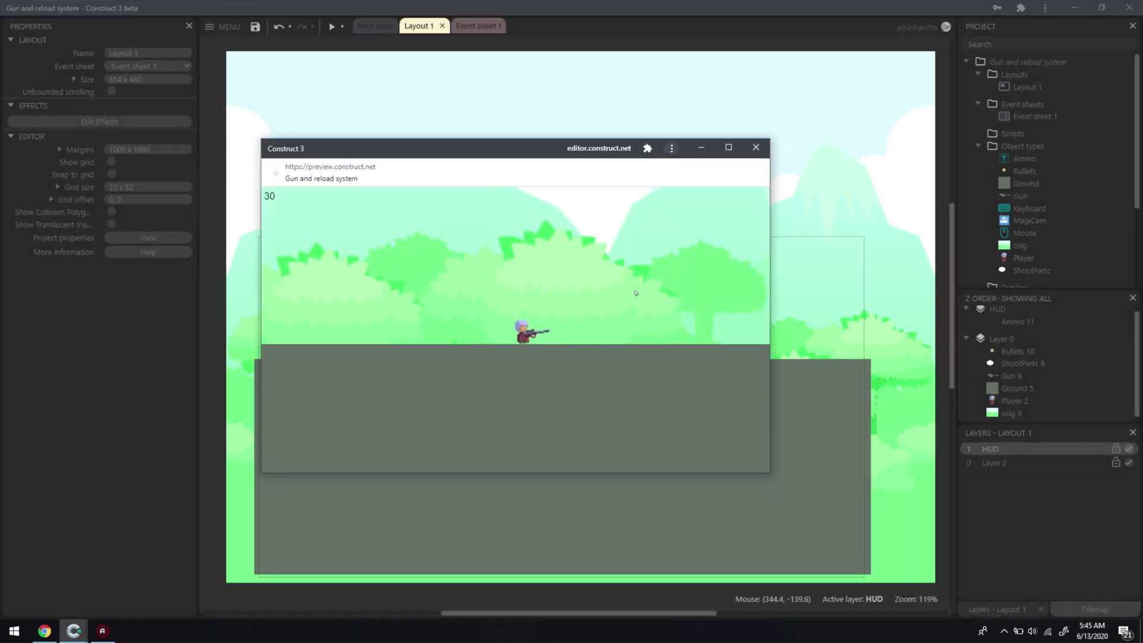
click(676, 301)
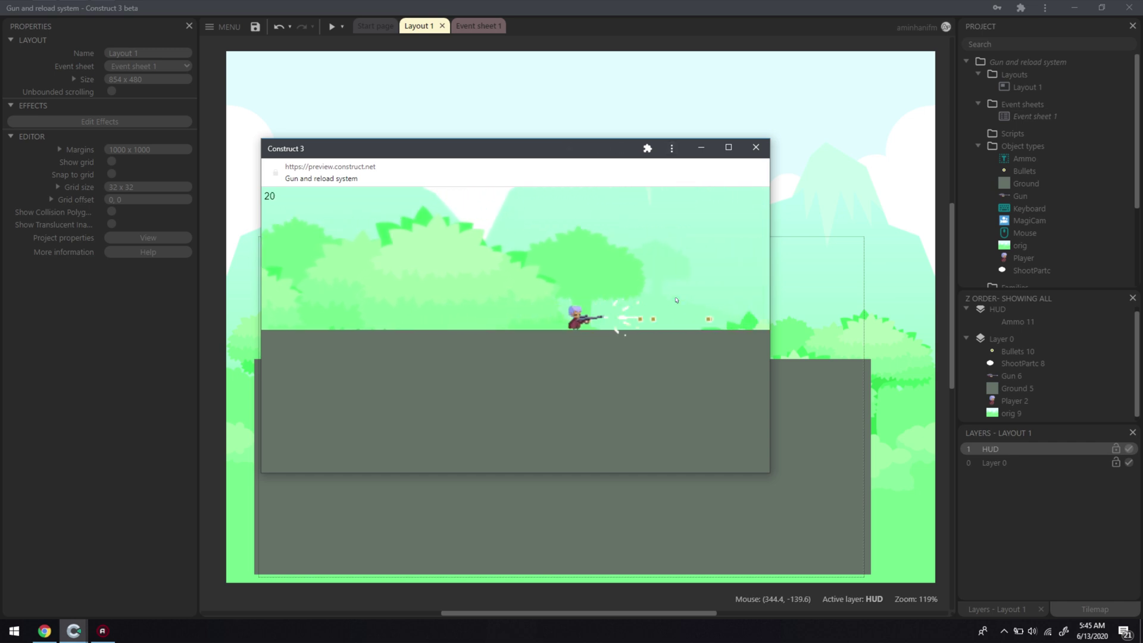
key(Left)
click(676, 300)
click(675, 300)
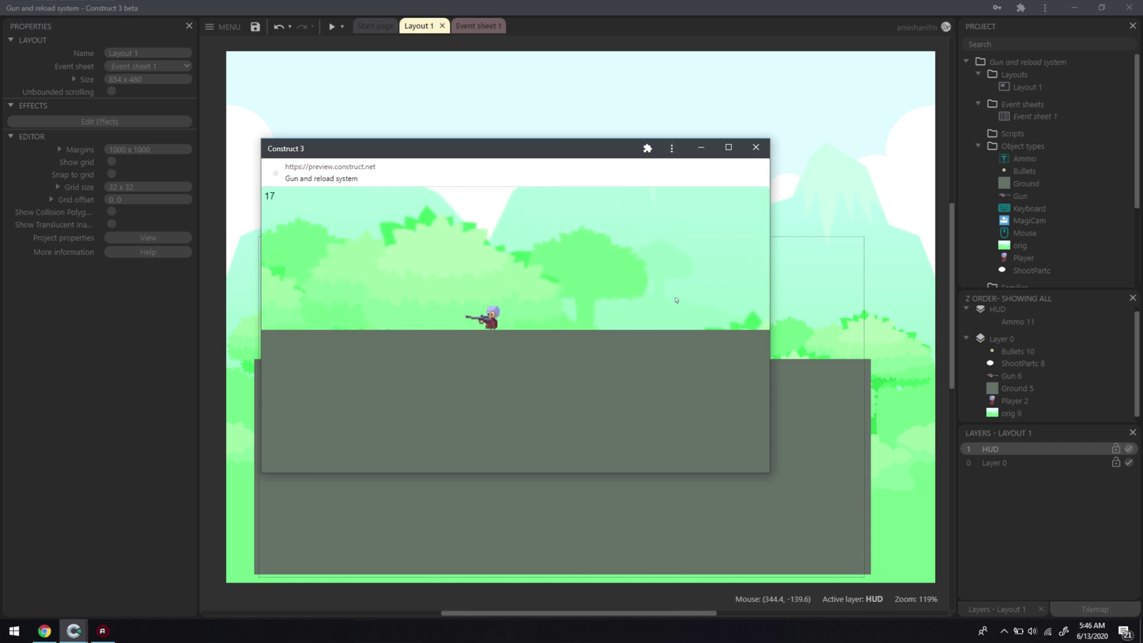
click(755, 147)
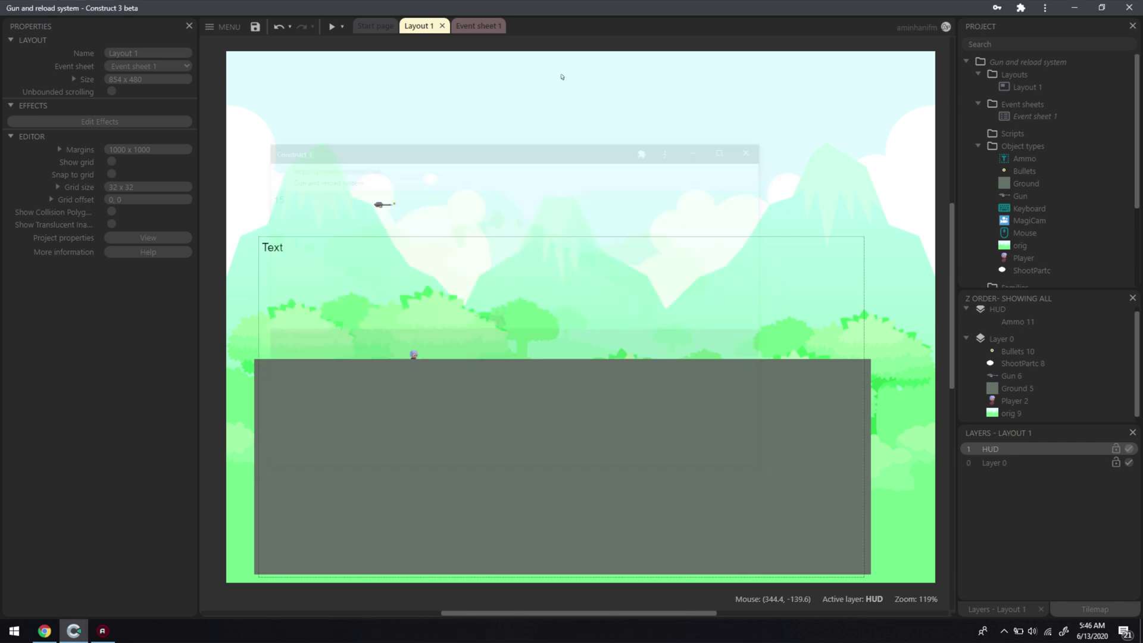
click(479, 25)
Change the loop's Wait duration to 0.005*LoopIndex seconds.
double_click(540, 102)
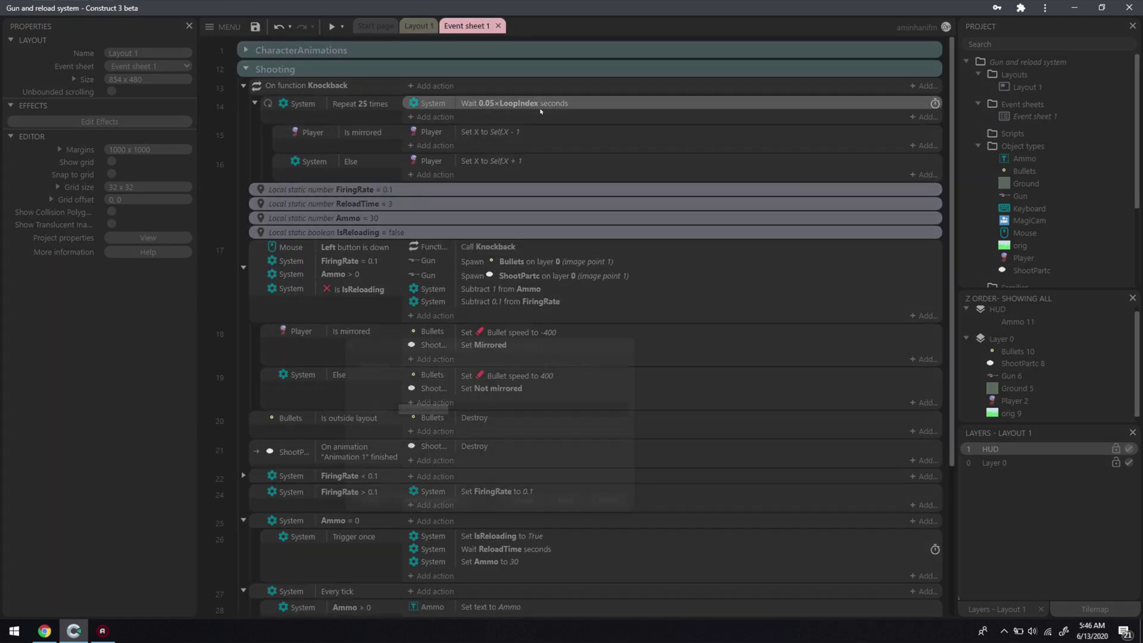
click(413, 409)
key(BackSpace)
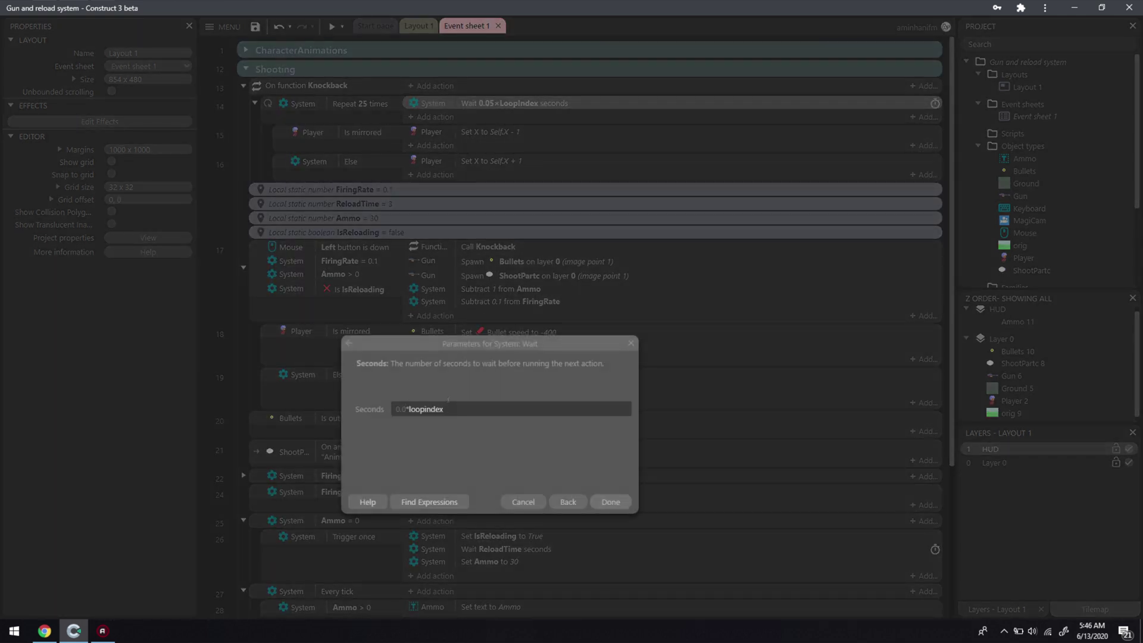
text(01)
key(BackSpace)
text(5)
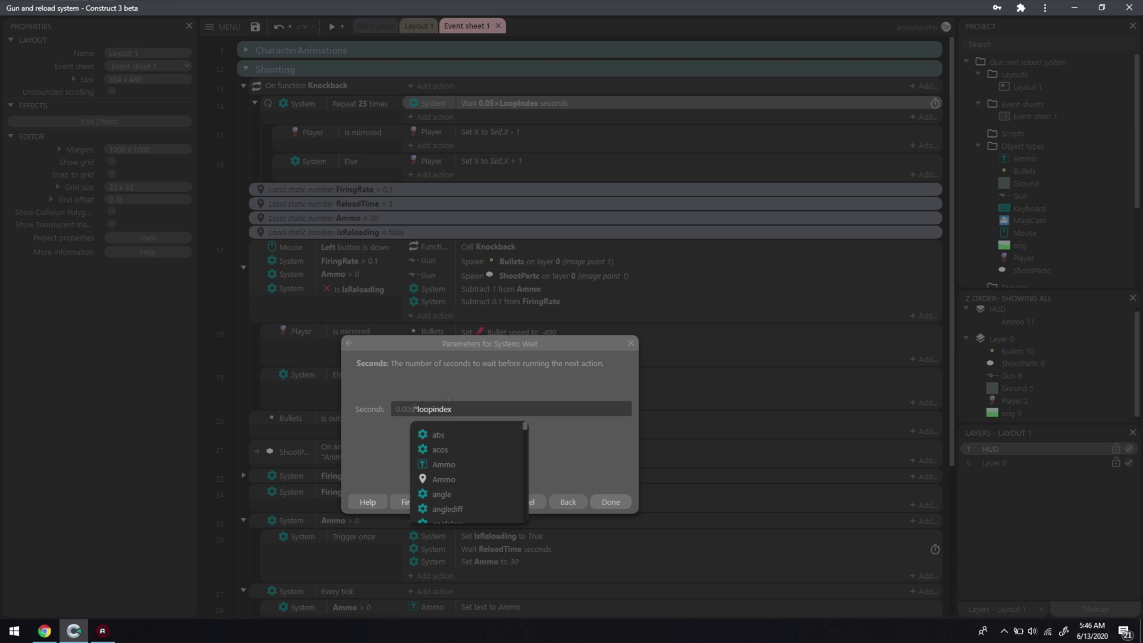
key(Return)
Move Set X to Self.X + 1 under Is mirrored, then retest in a preview.
key(Down)
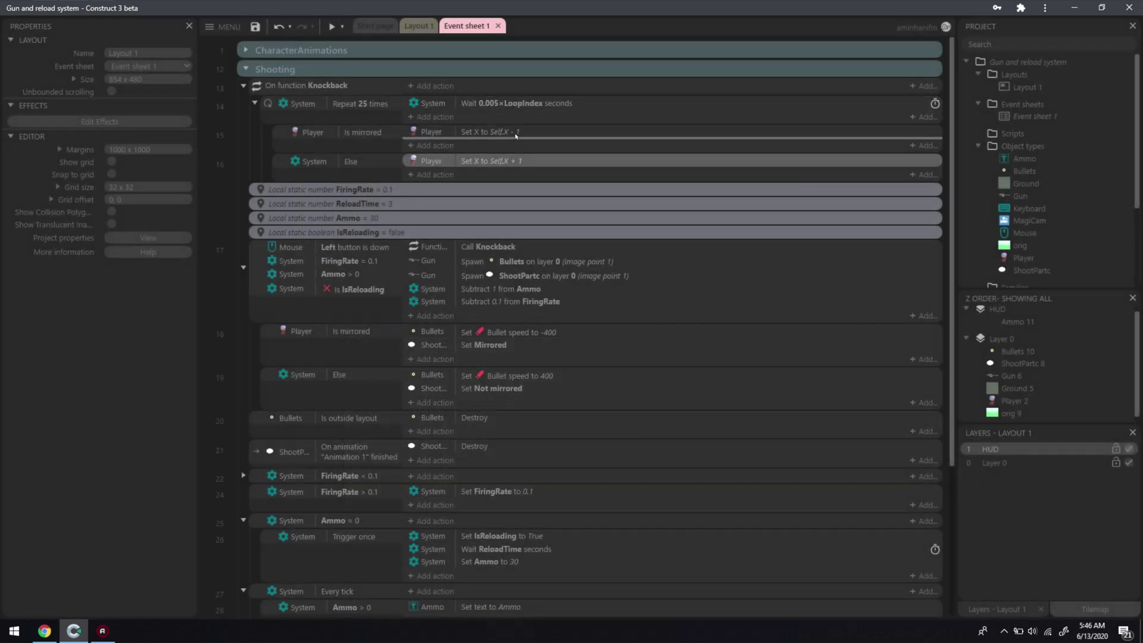
mouse_move(500, 161)
mouse_down()
mouse_move(515, 147)
mouse_move(501, 167)
mouse_up()
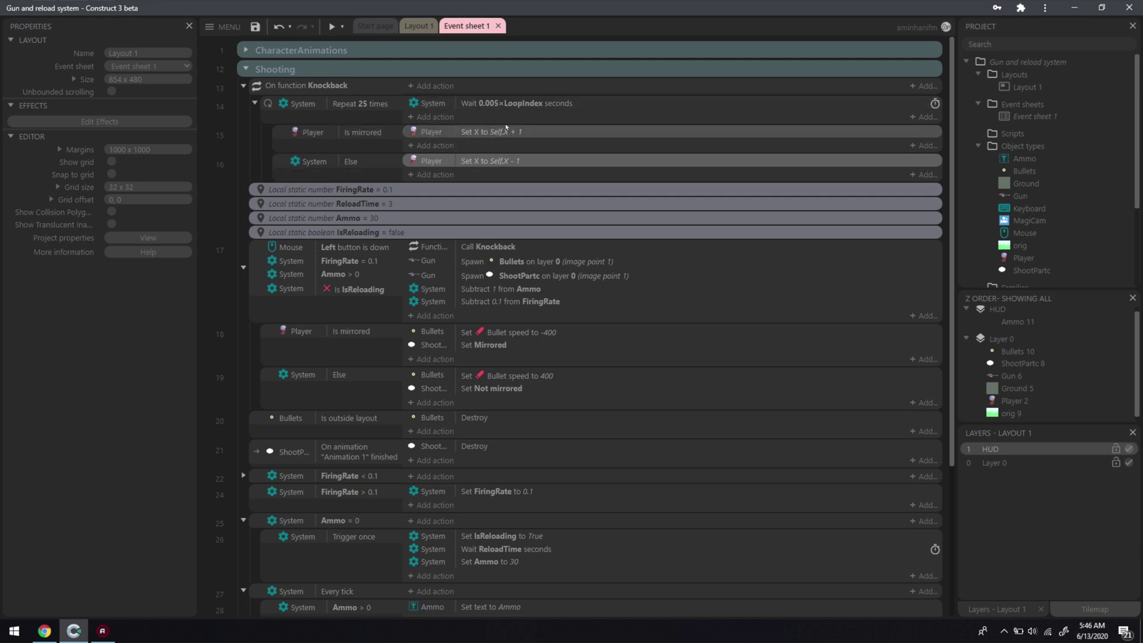
click(418, 25)
click(331, 25)
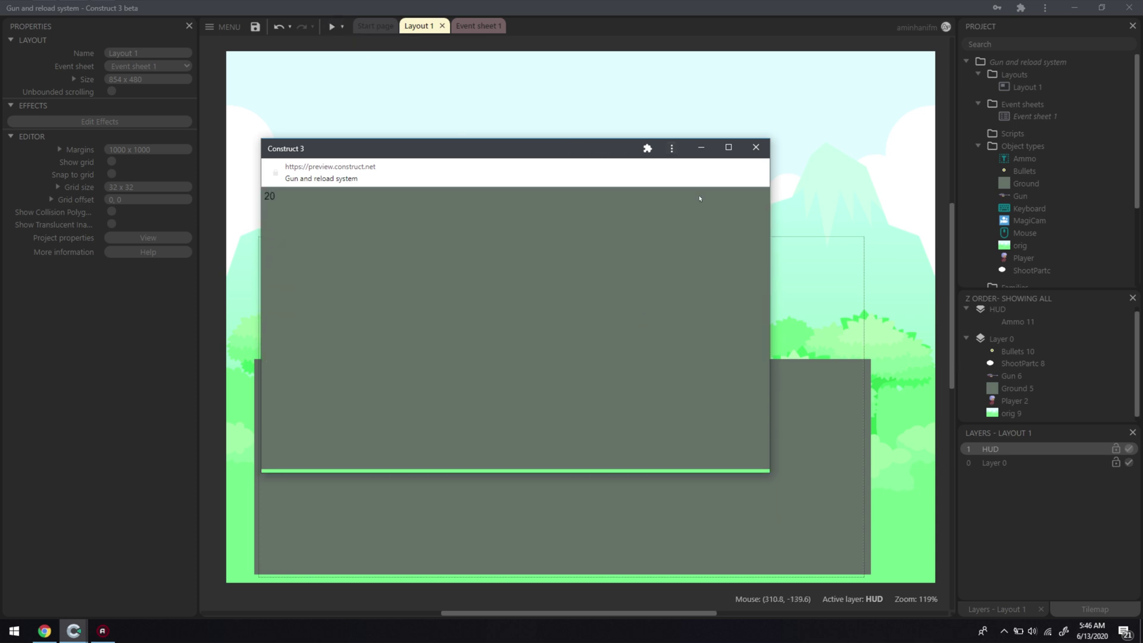
click(757, 147)
click(473, 25)
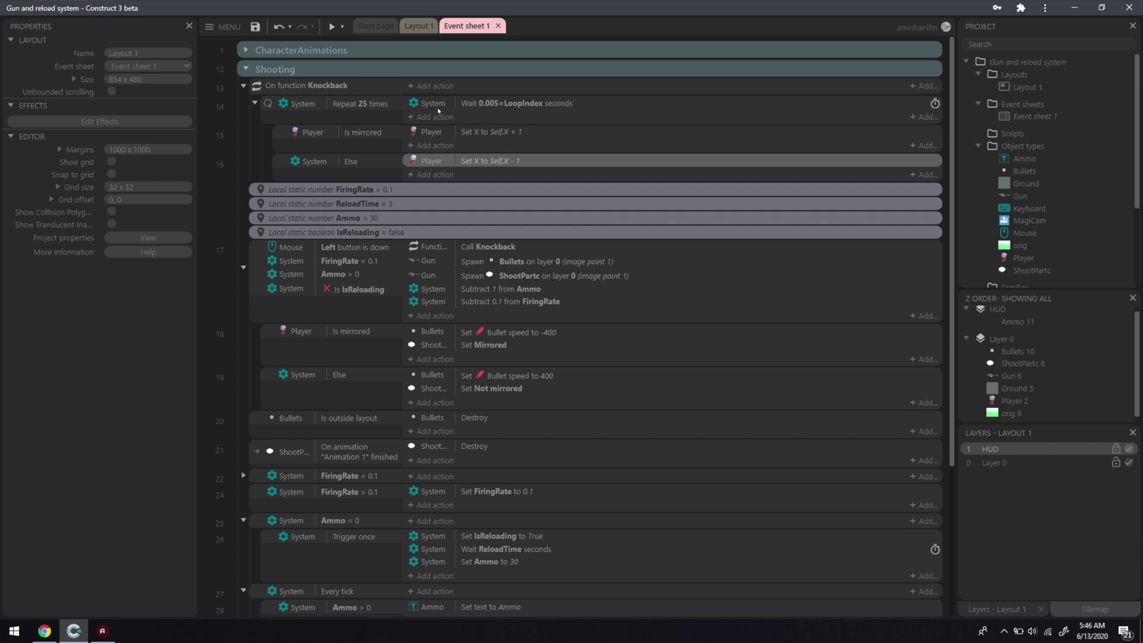
Change the Knockback loop's repeat count from 25 to 10.
click(473, 131)
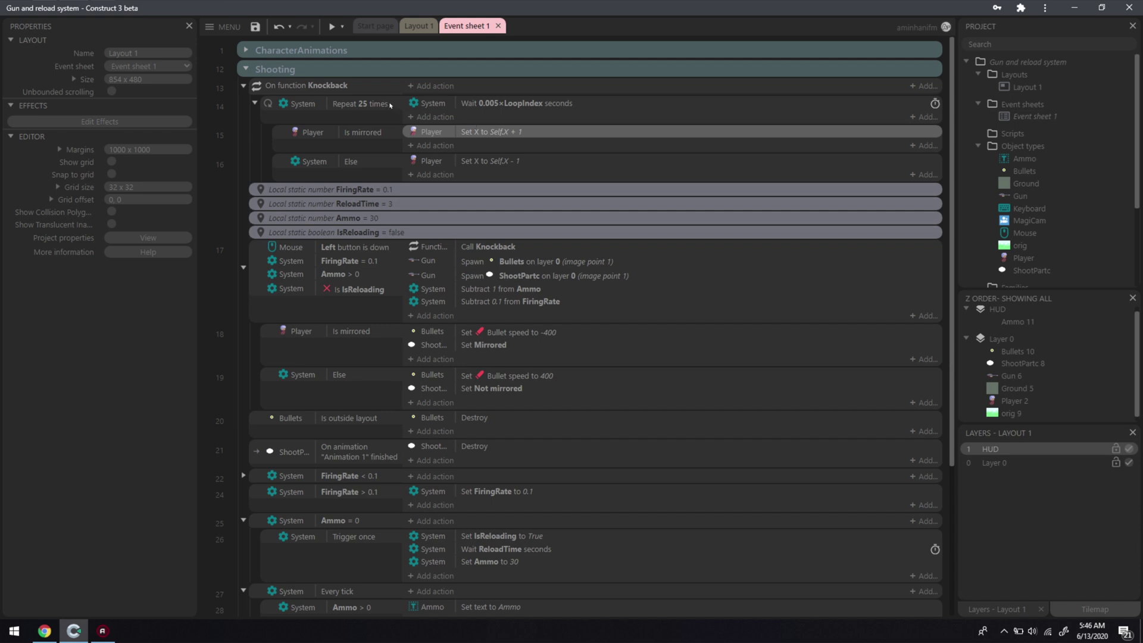
double_click(361, 103)
text(10)
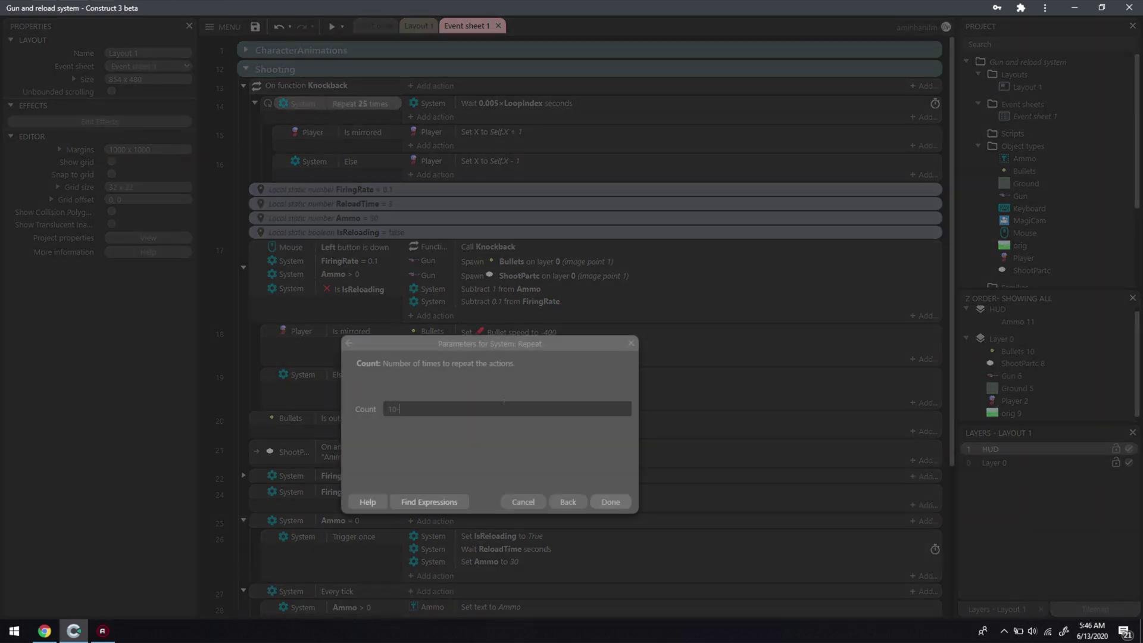
key(Return)
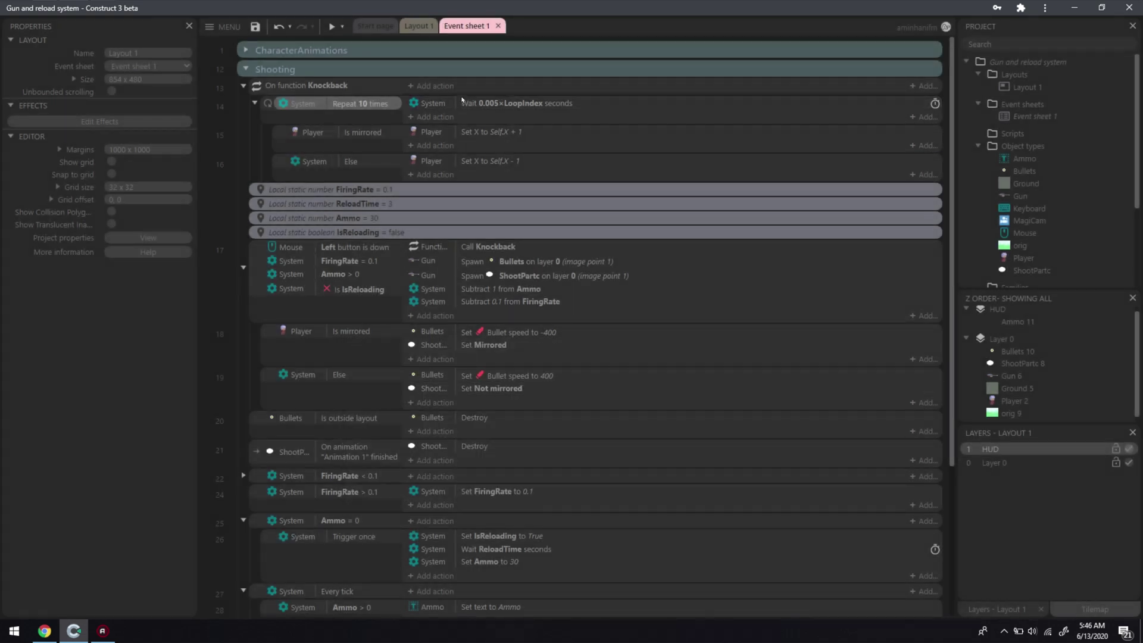
Change the Wait multiplier from 0.005 to 0.01 times LoopIndex.
double_click(467, 102)
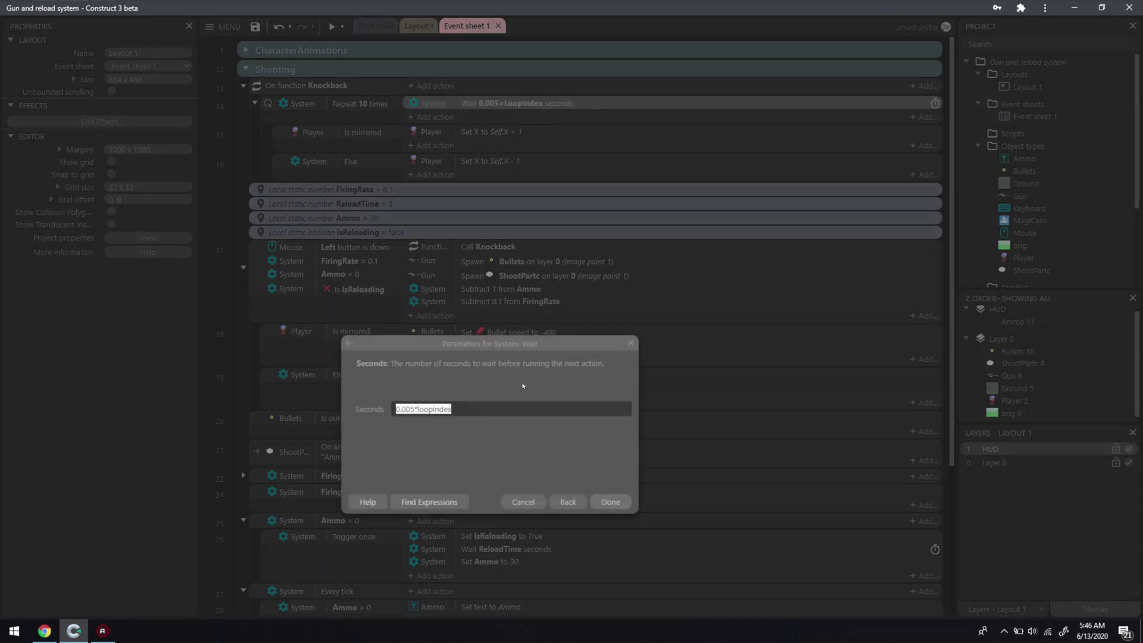
key(shift+Home)
text(1)
key(Return)
key(Return)
click(418, 26)
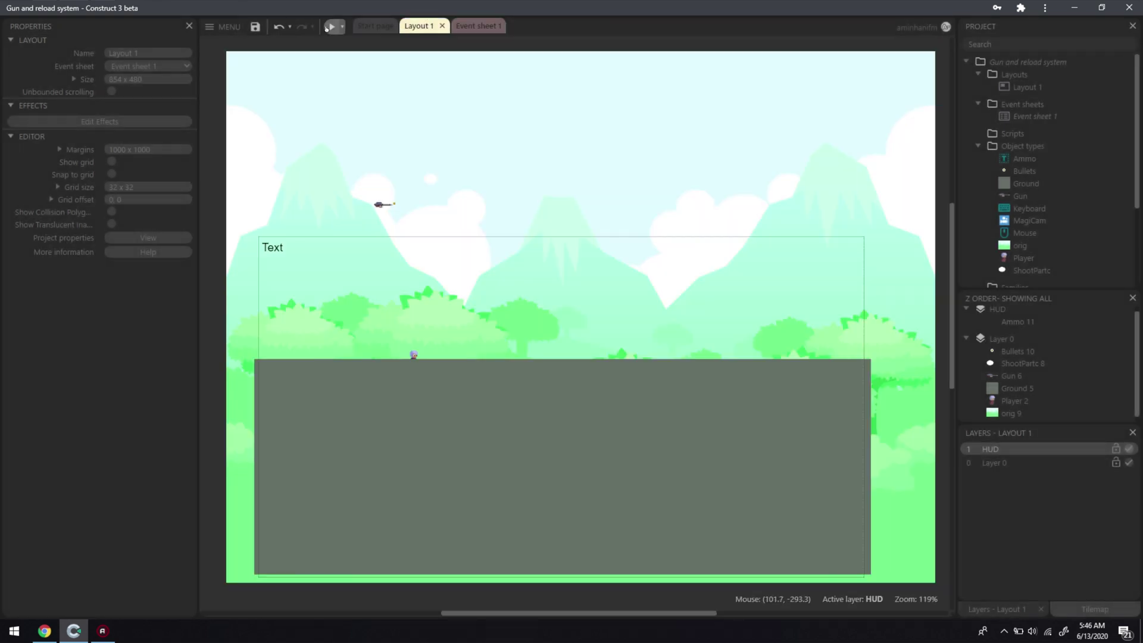
click(332, 26)
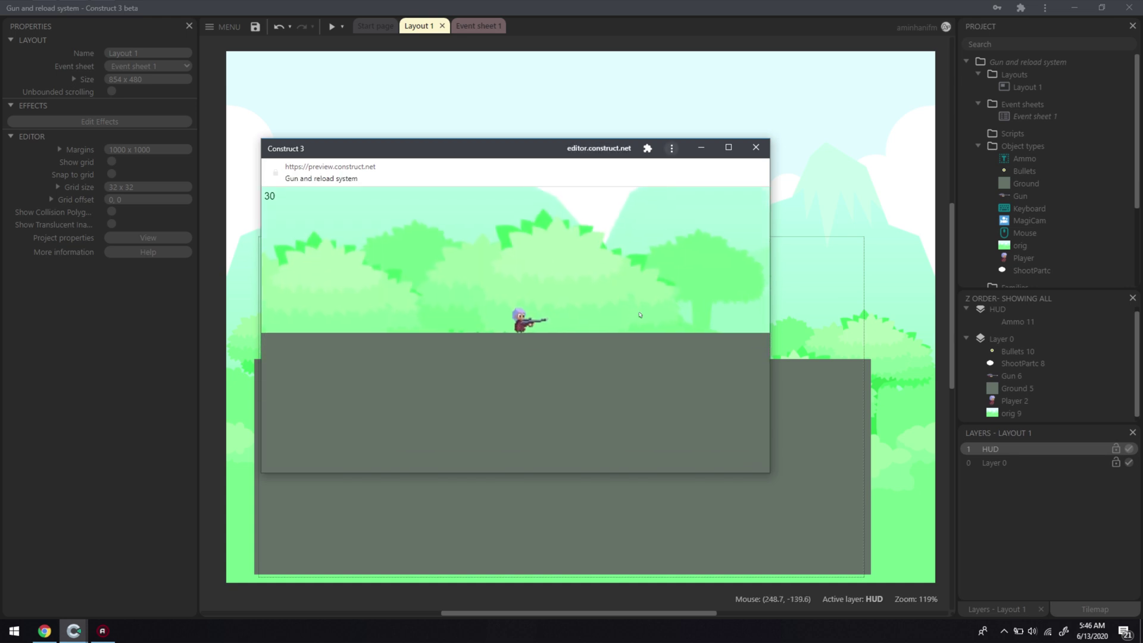
click(679, 327)
key(Left)
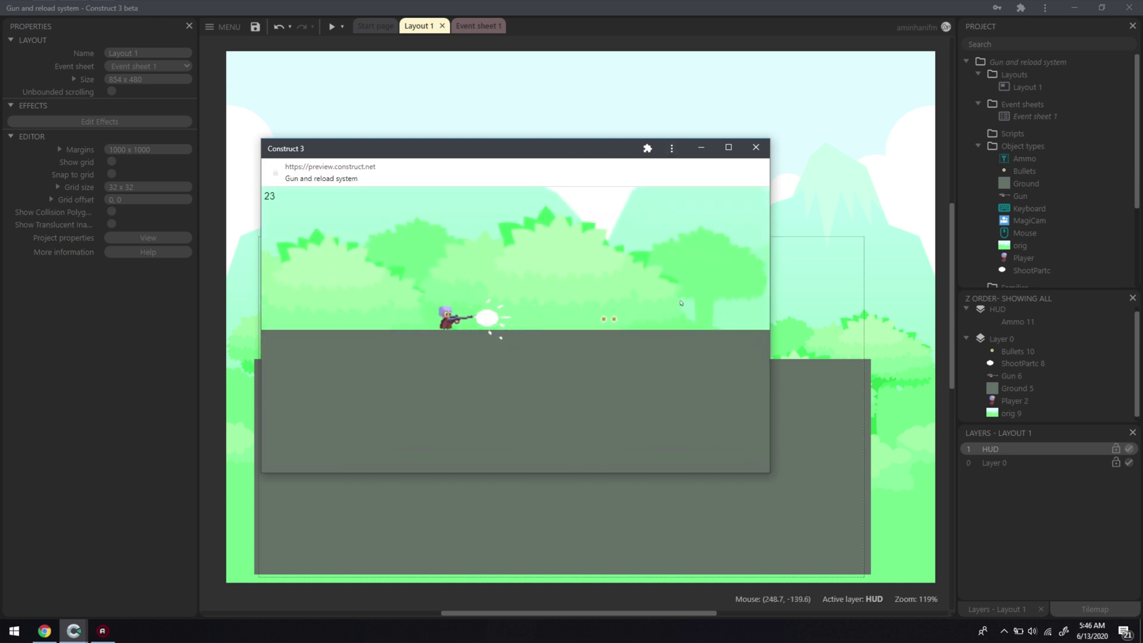
click(680, 303)
key(Right)
key(Up)
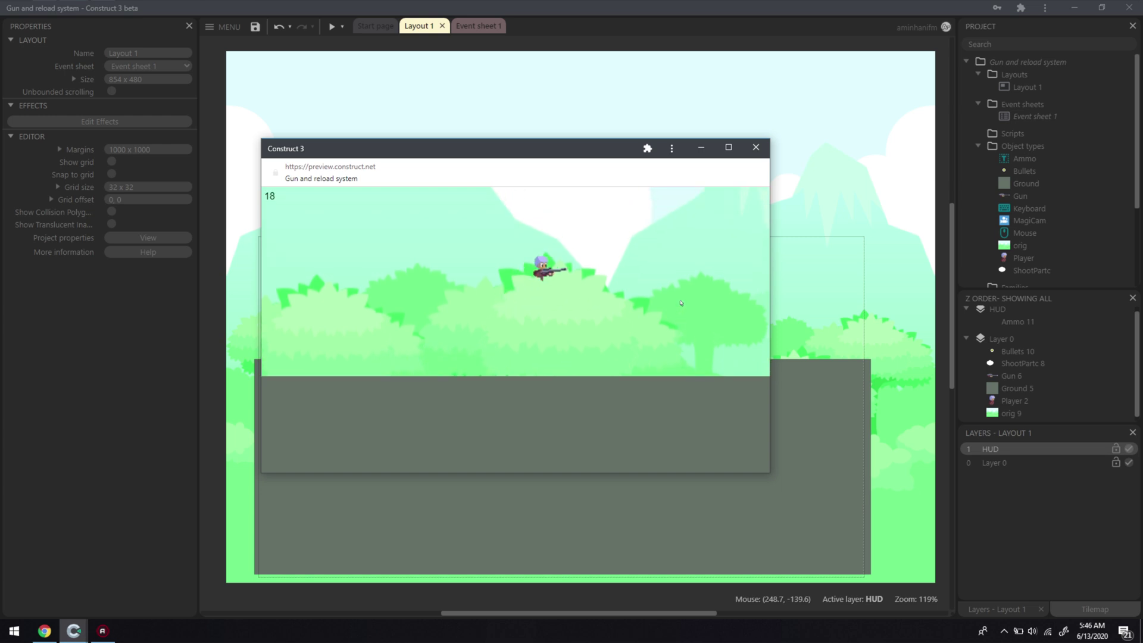
key(Up)
key(Left)
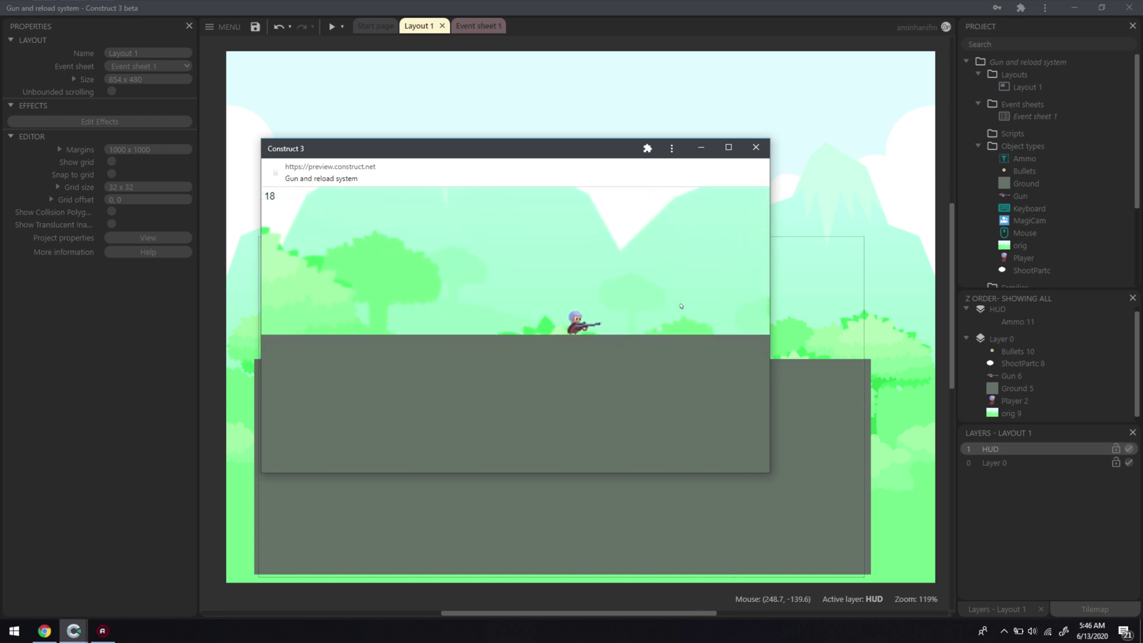
key(Left)
click(680, 306)
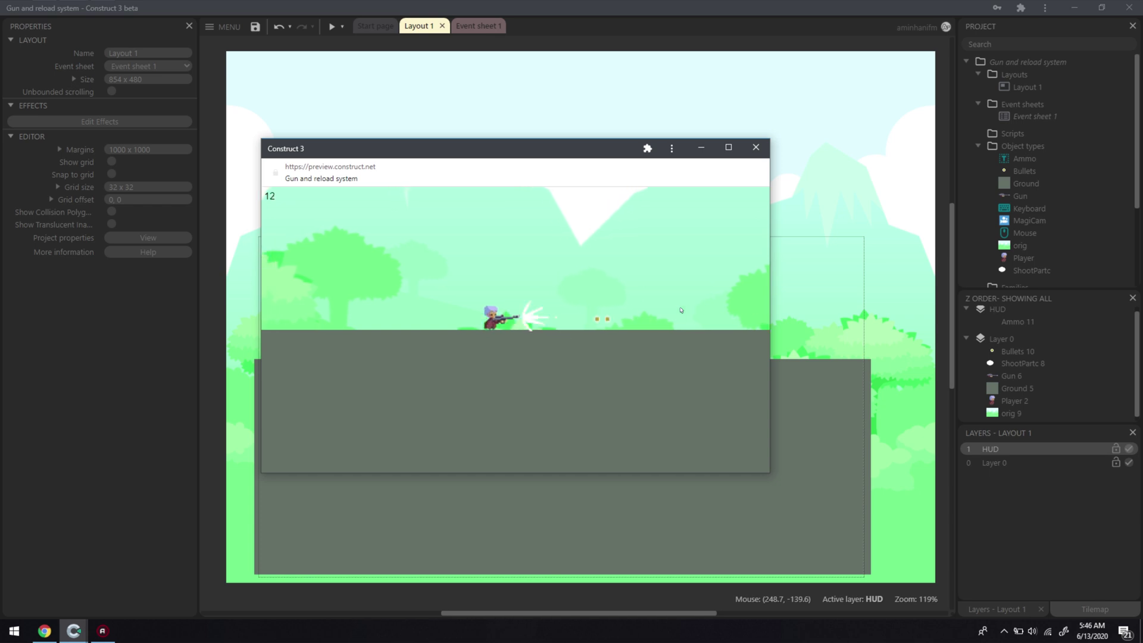
key(r)
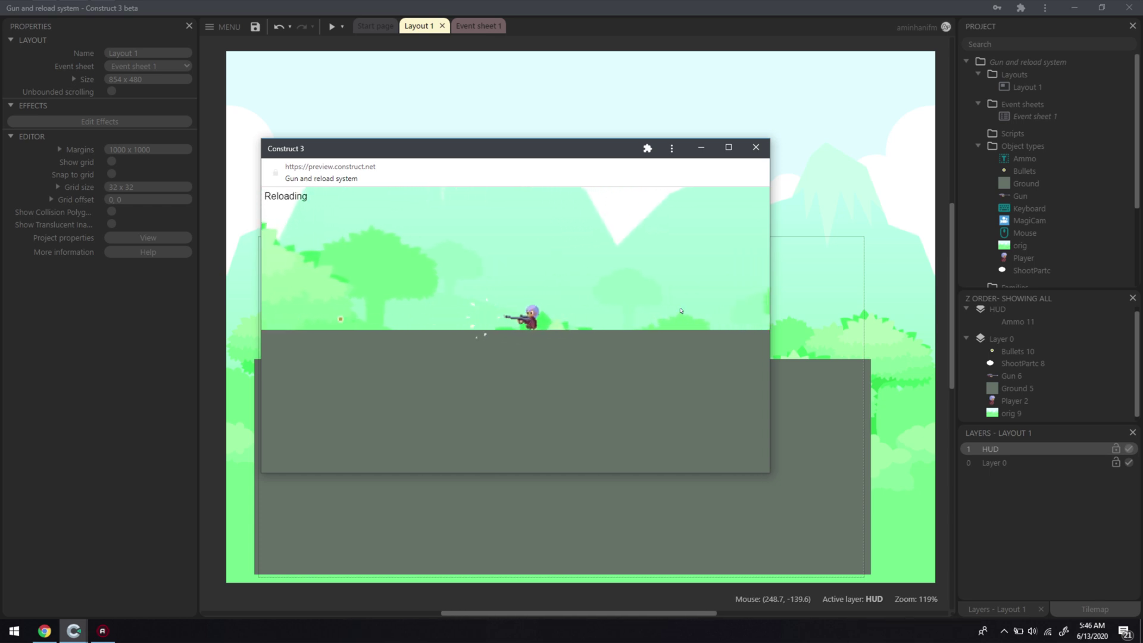
key(Right)
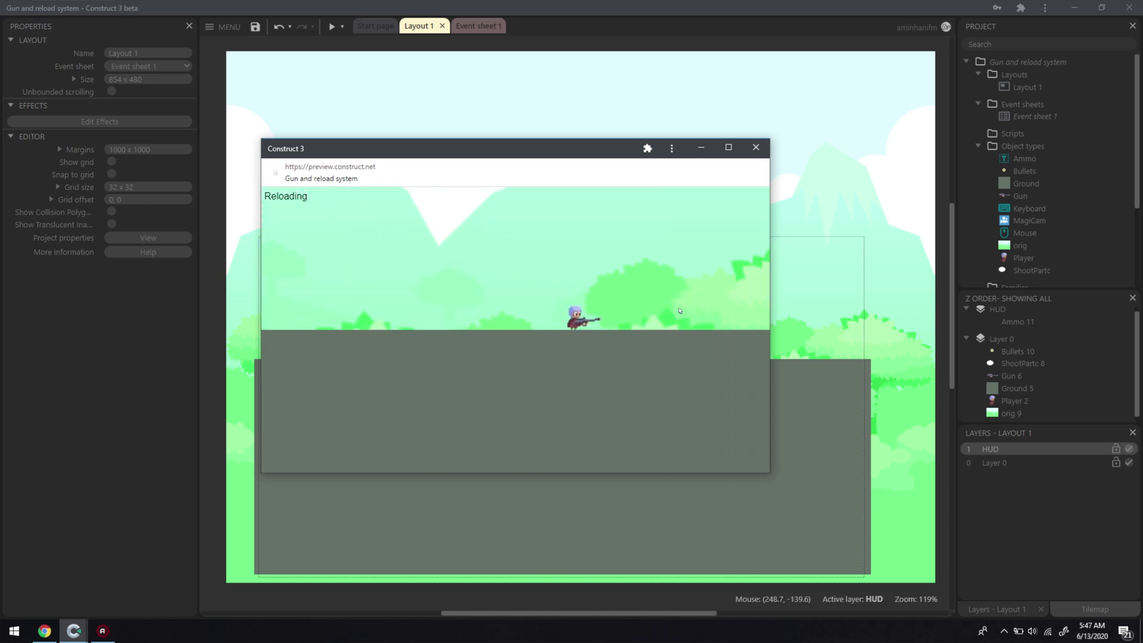
key(Left)
key(Left)
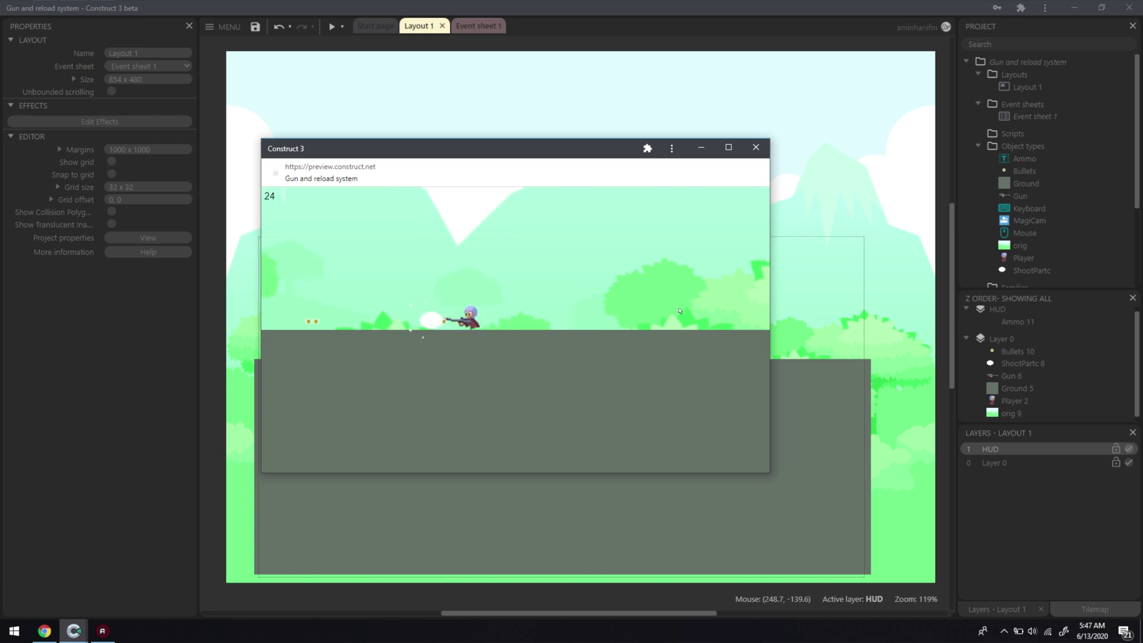
key(Left)
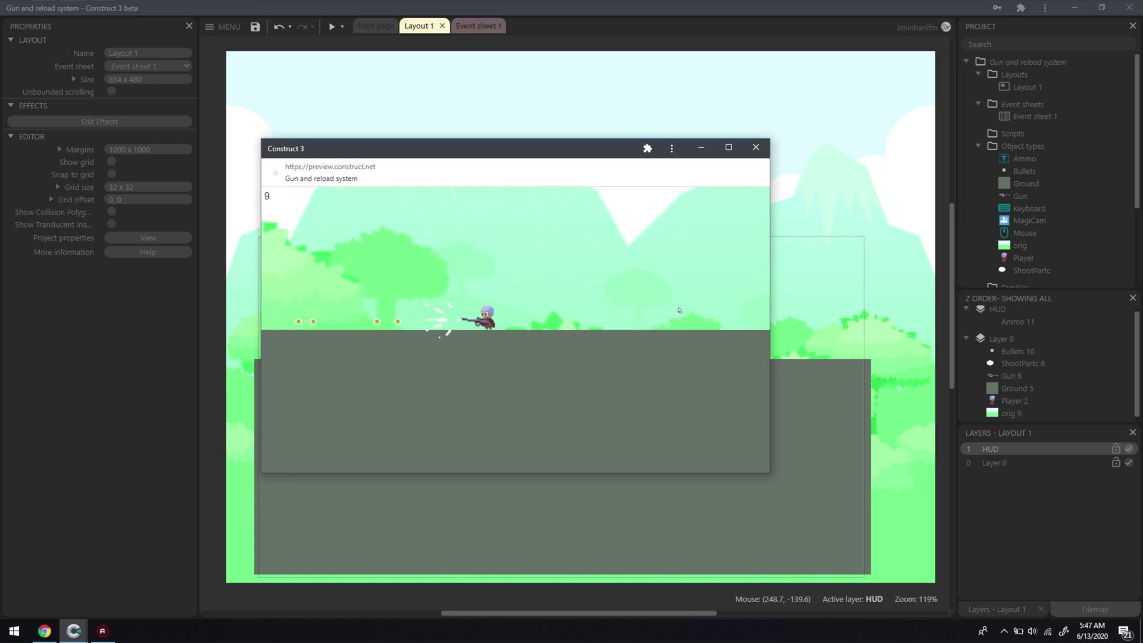
key(Right)
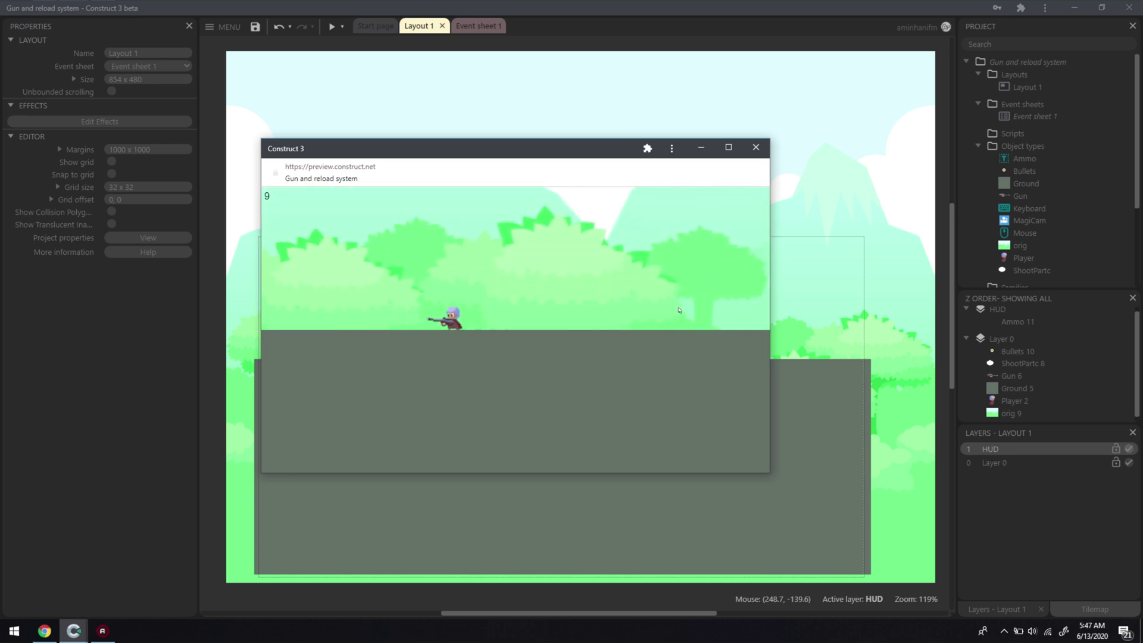
key(Up)
key(Right)
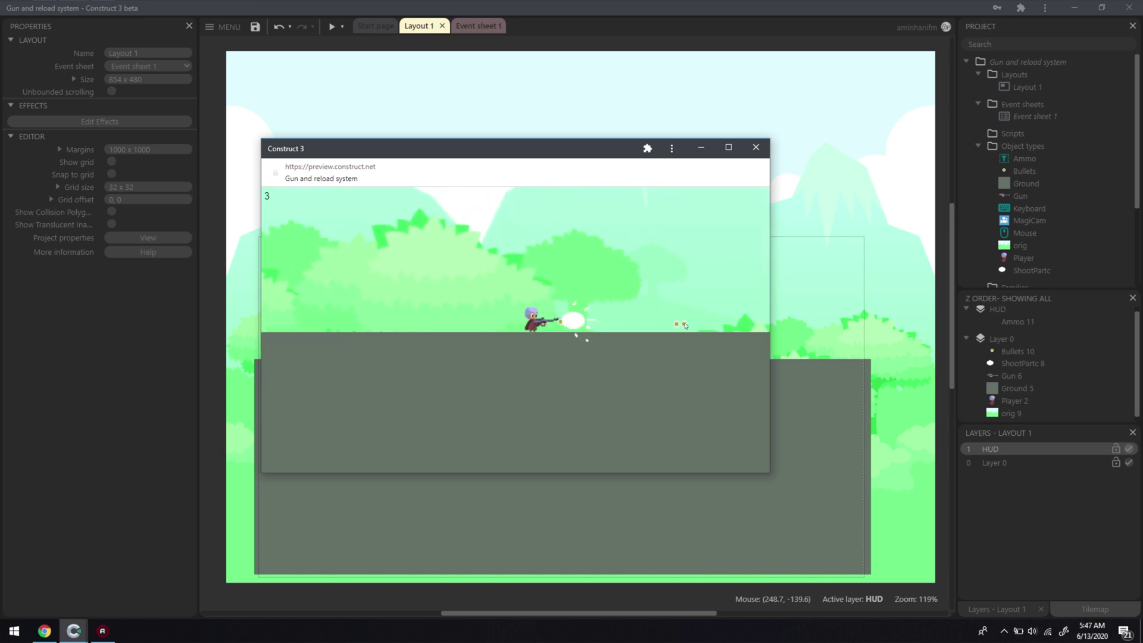
key(r)
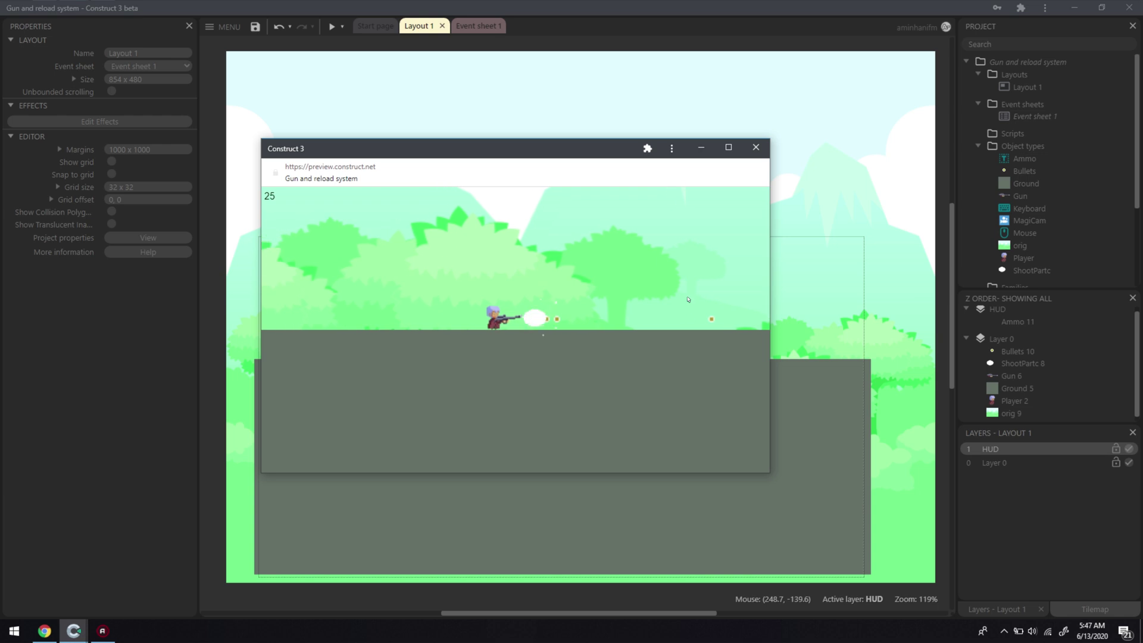
key(Left)
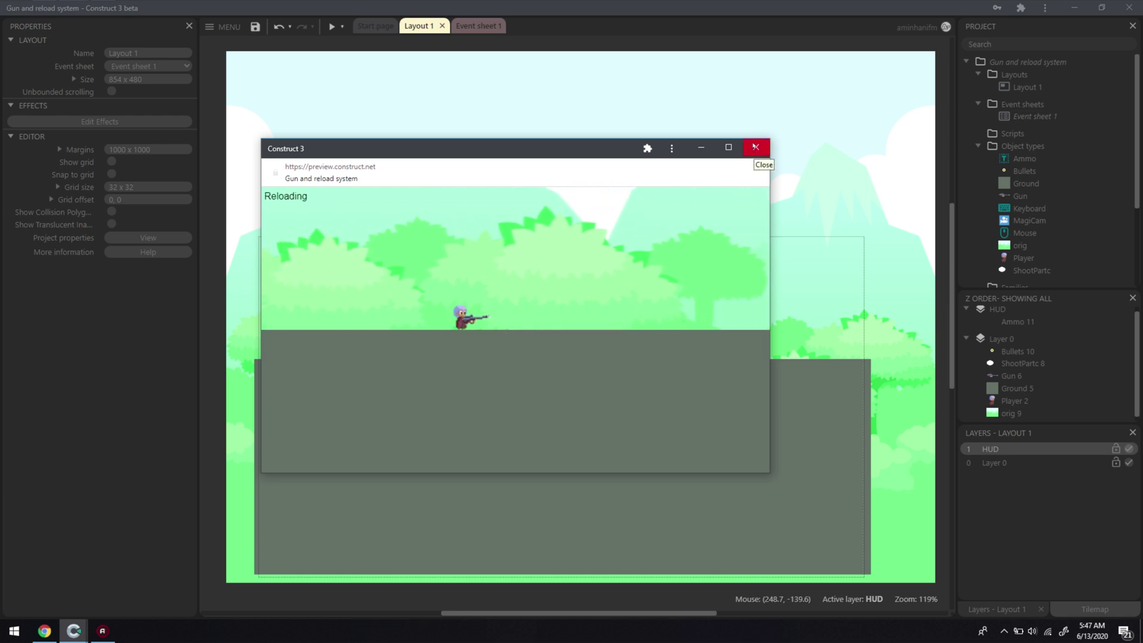
click(756, 147)
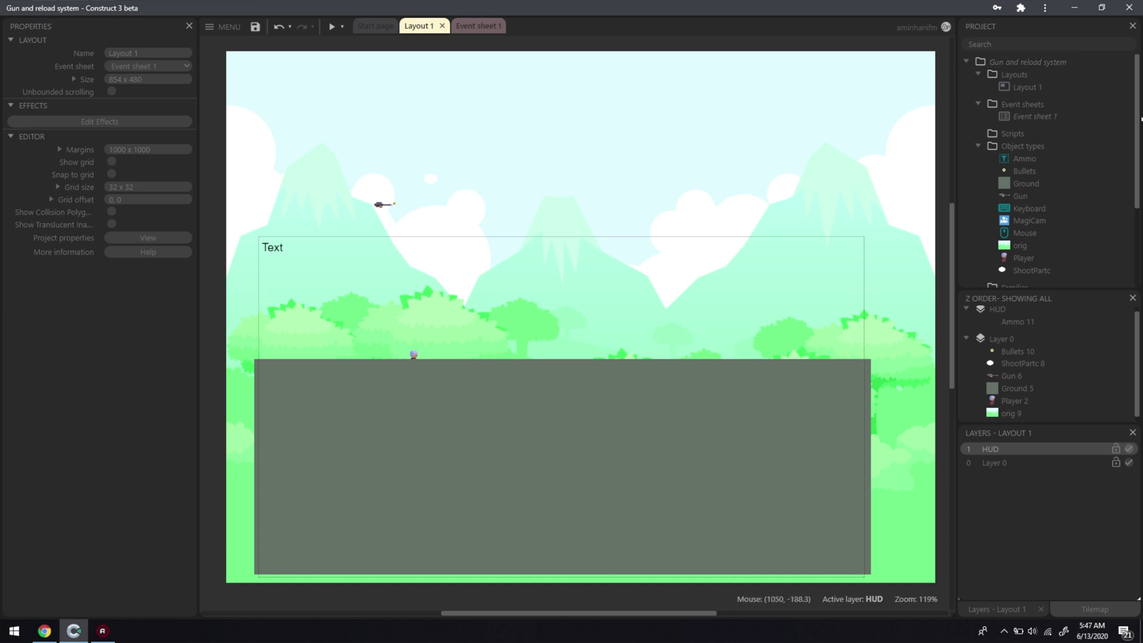
click(1037, 62)
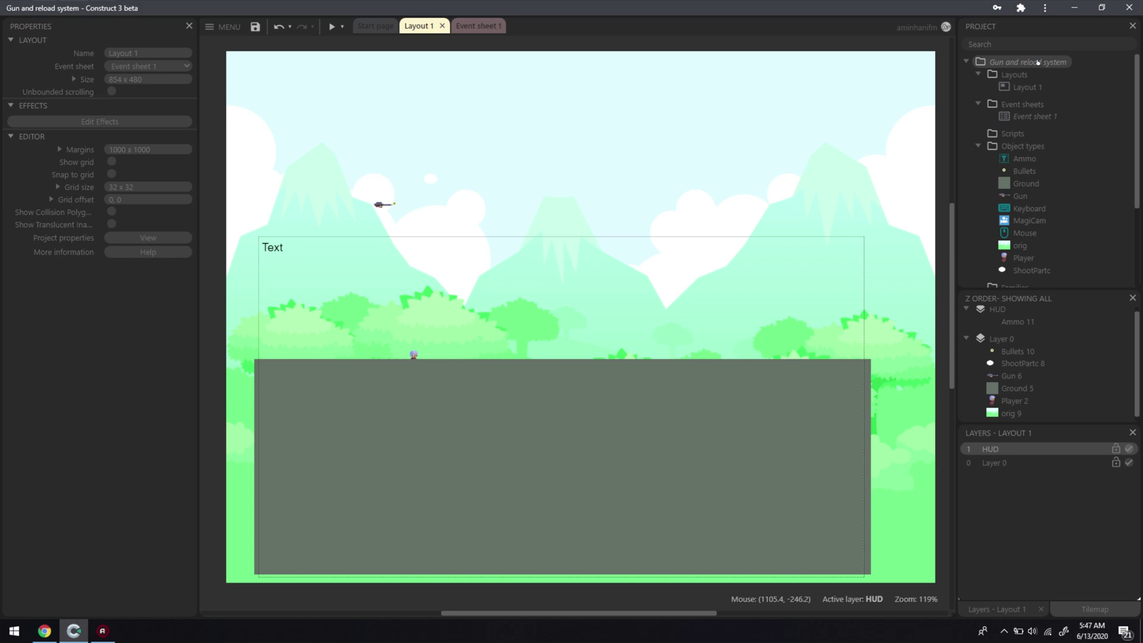